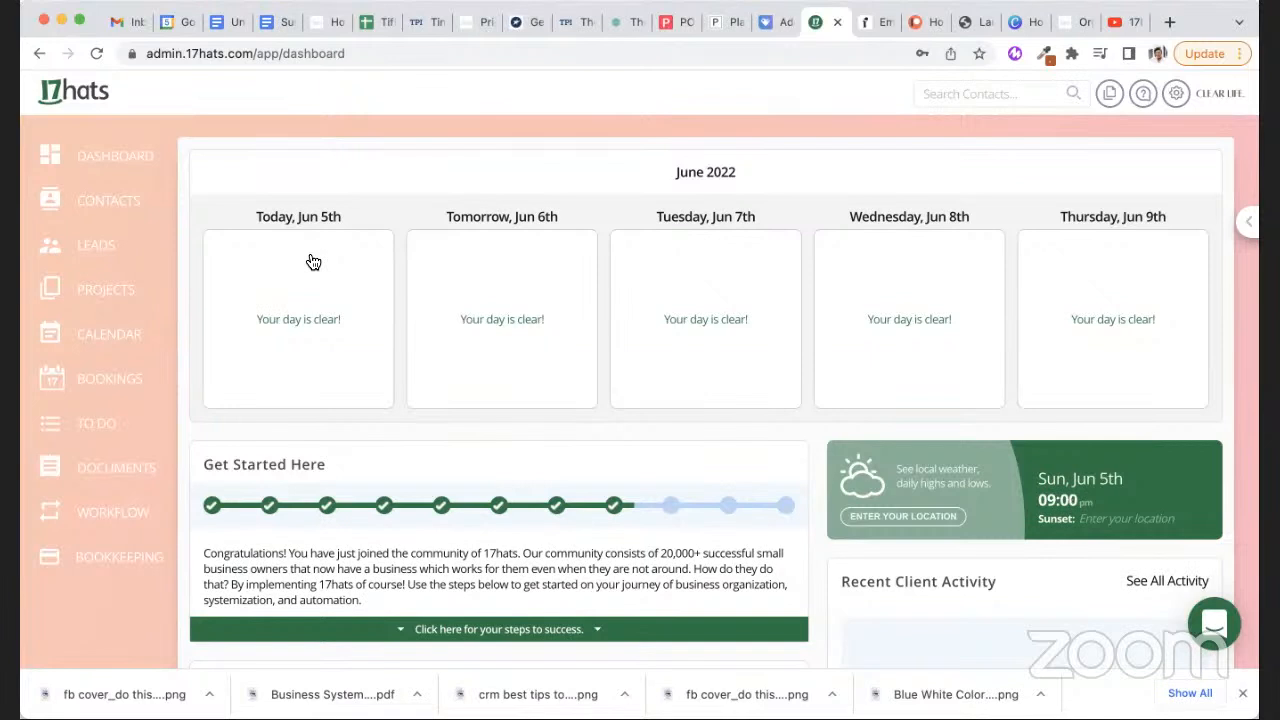
Step: Go to the workflows area and start creating a new workflow
left_click(128, 516)
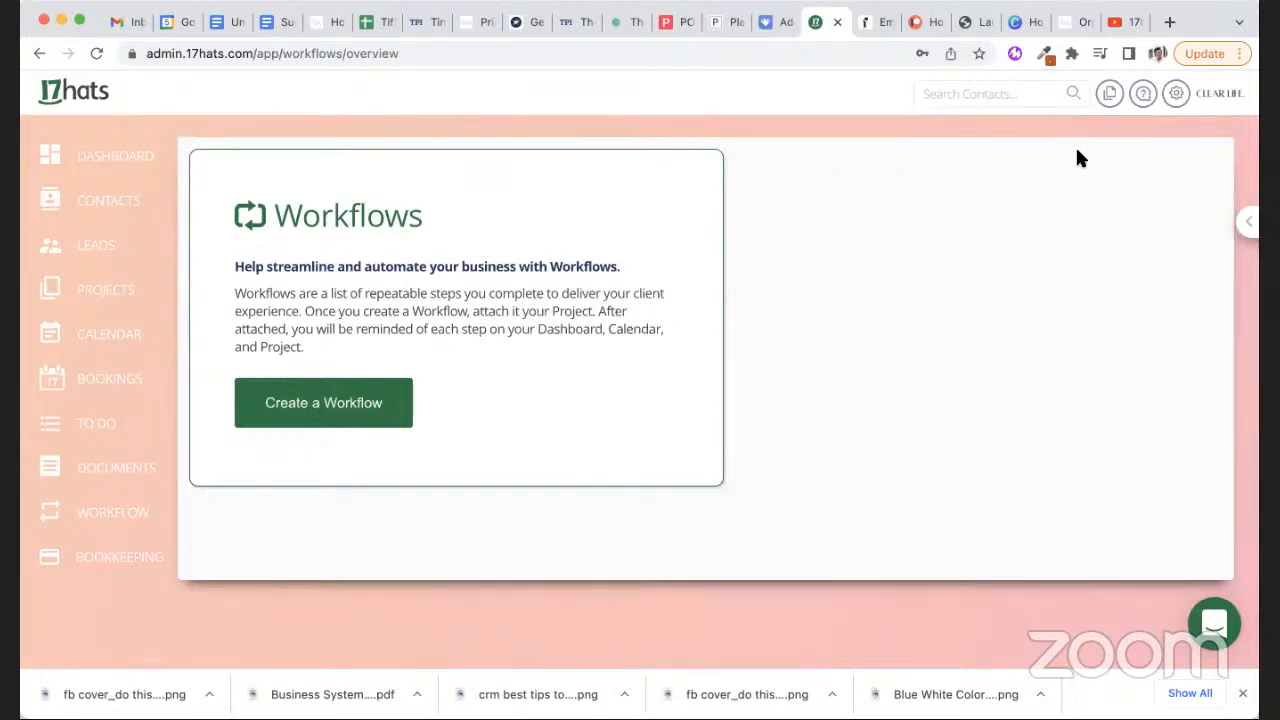
left_click(385, 414)
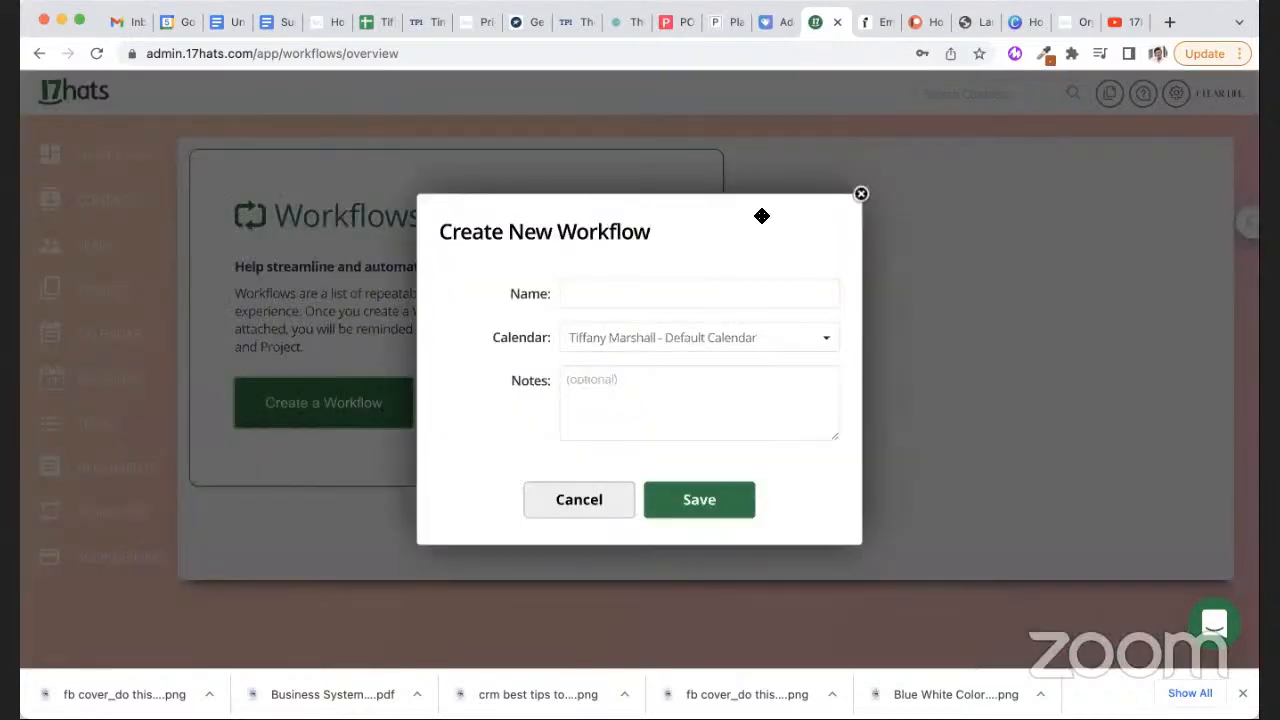
left_click(861, 194)
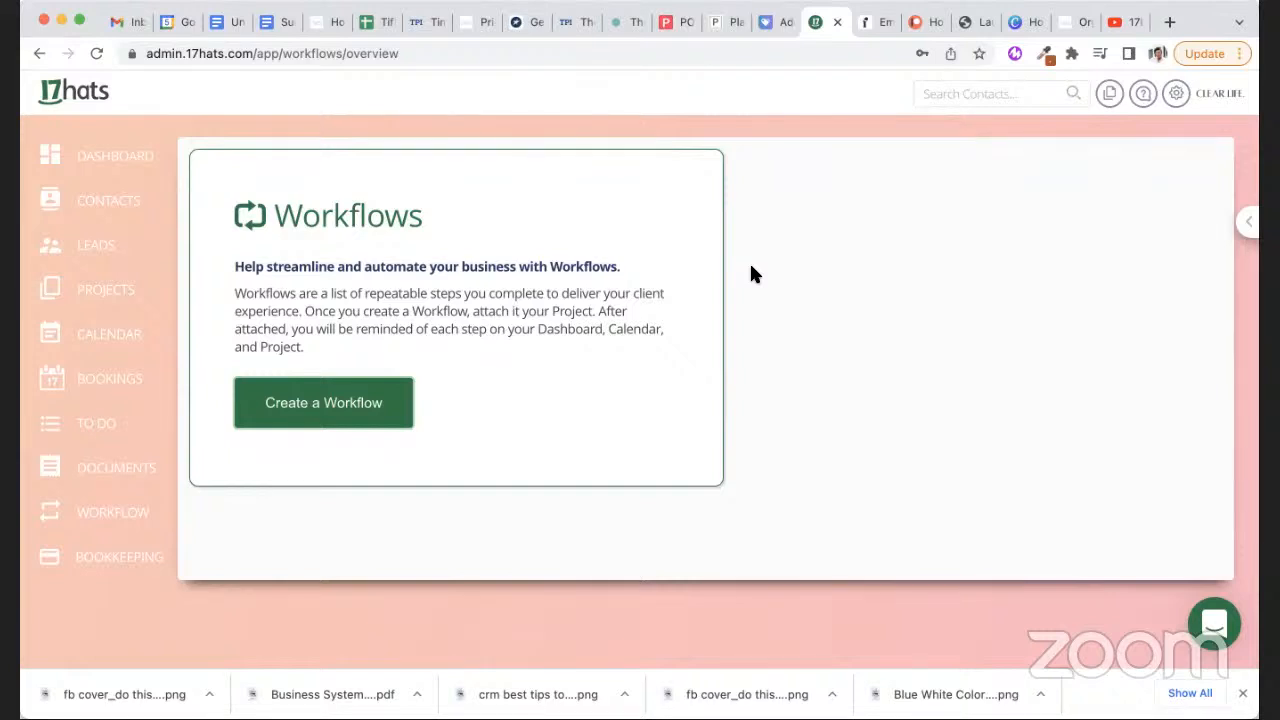
left_click(343, 412)
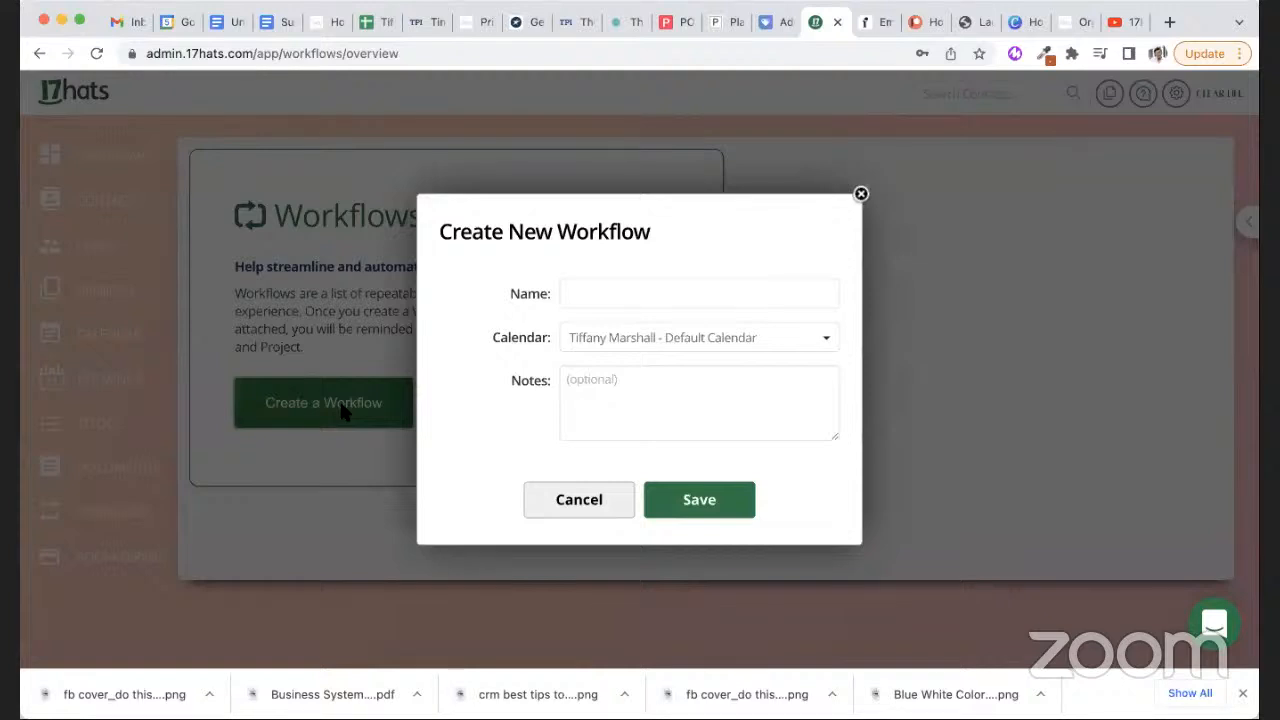
left_click(640, 296)
type("Test Workflow")
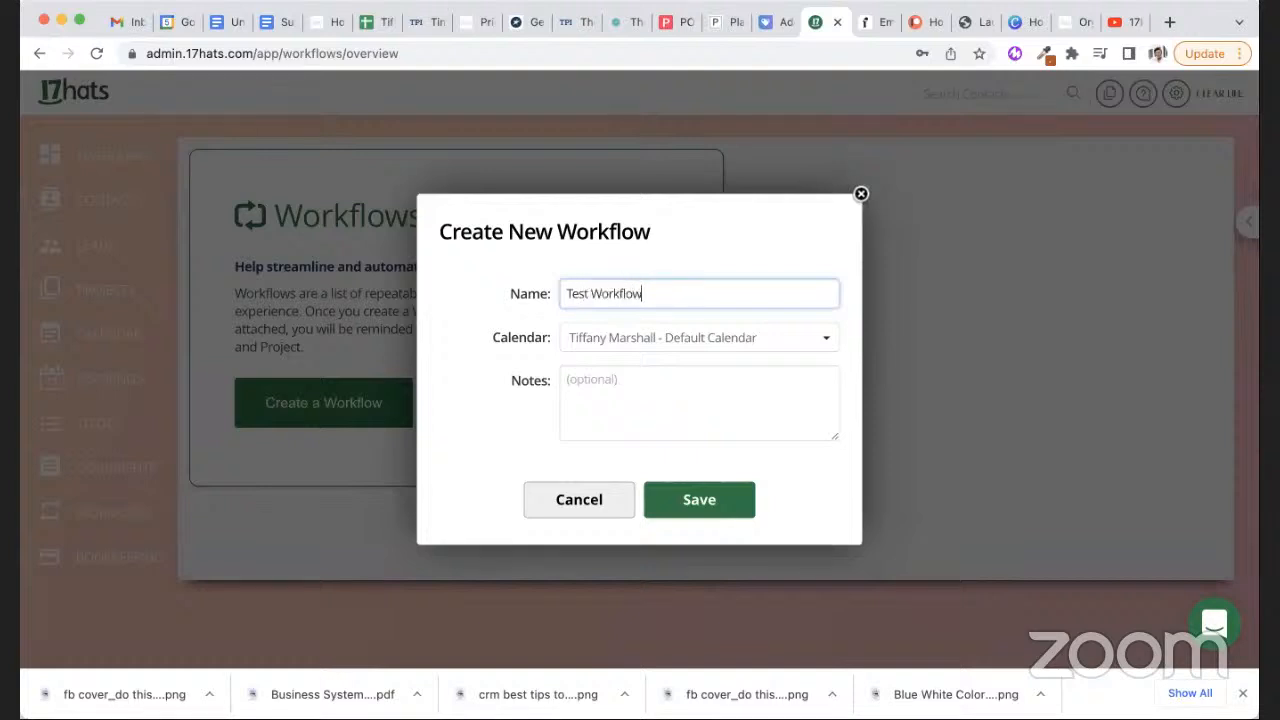
key("BackSpace")
key("BackSpace")
key("BackSpace")
key("BackSpace")
key("BackSpace")
key("BackSpace")
key("BackSpace")
key("BackSpace")
key("BackSpace")
key("BackSpace")
key("BackSpace")
key("BackSpace")
key("BackSpace")
type("Consultati")
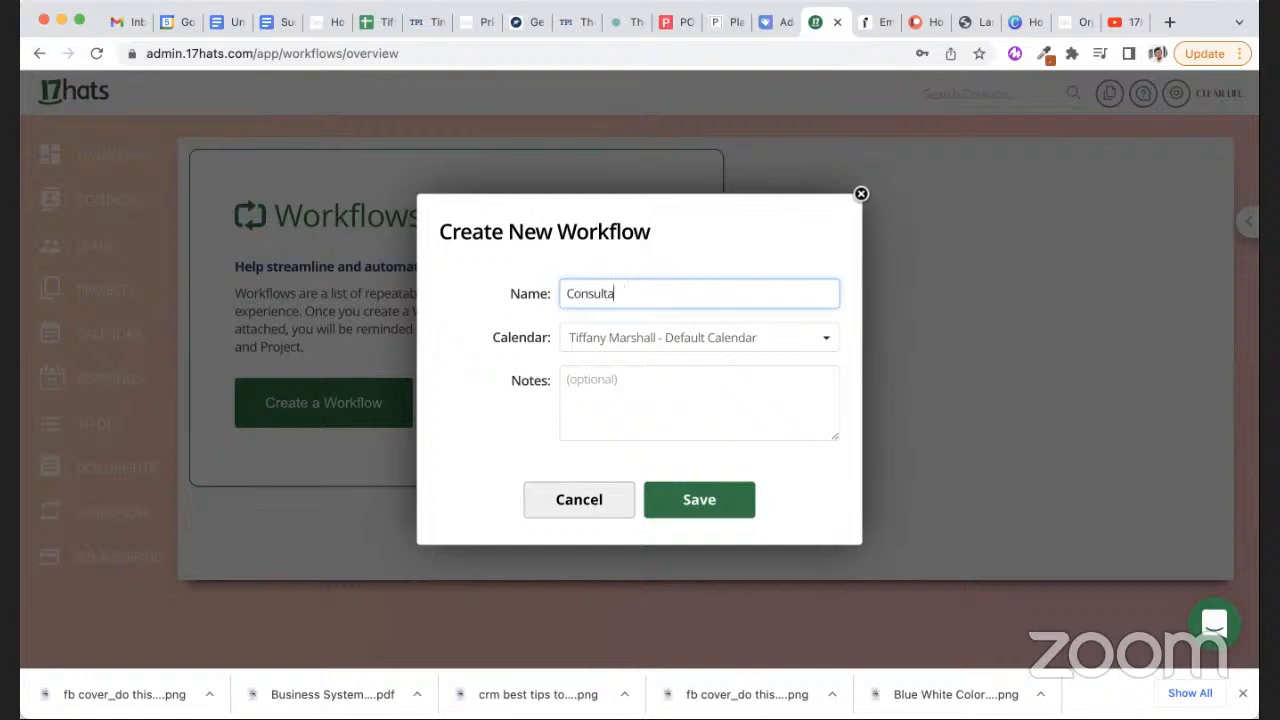
key("BackSpace")
key("BackSpace")
key("BackSpace")
key("BackSpace")
type("tation")
key("BackSpace")
key("BackSpace")
key("BackSpace")
key("BackSpace")
key("BackSpace")
key("BackSpace")
key("BackSpace")
key("BackSpace")
key("BackSpace")
key("BackSpace")
key("BackSpace")
key("BackSpace")
key("BackSpace")
Step: Name the new workflow Client Onboarding, add the note "Steps that welcome new clients", and save it
type("Client Onboarding")
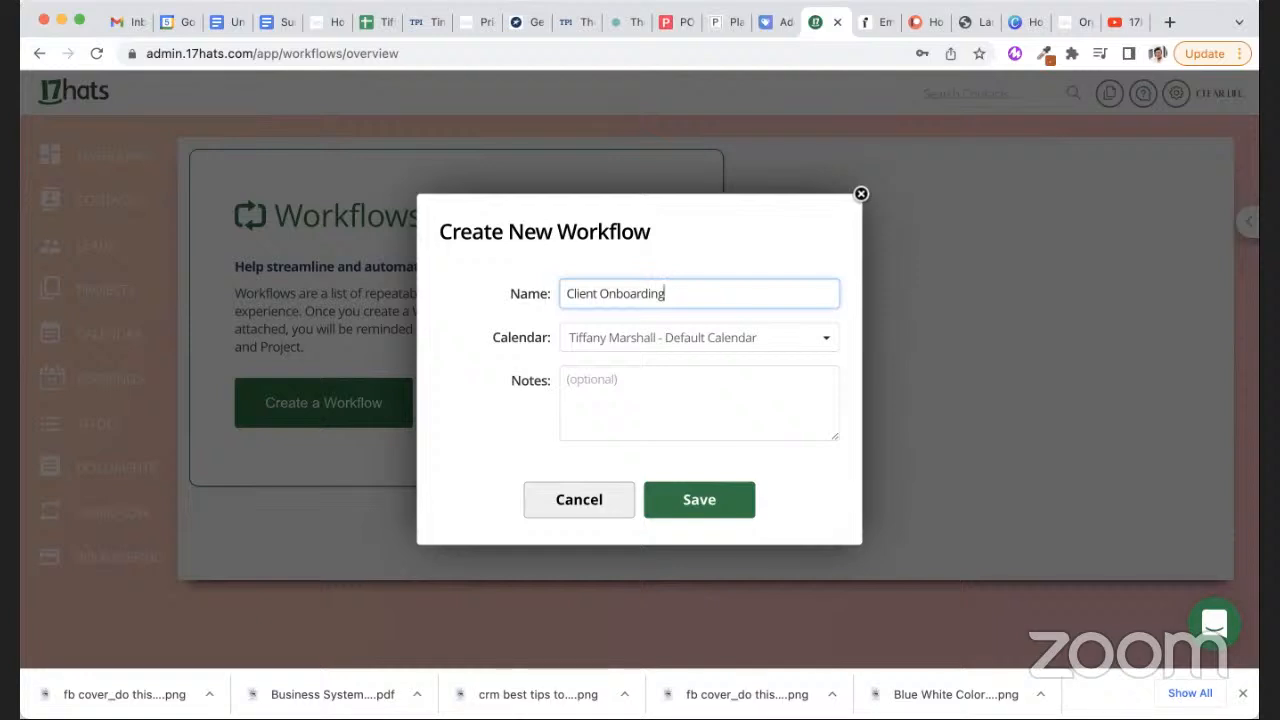
left_click(662, 400)
type("How")
key("BackSpace")
key("BackSpace")
key("BackSpace")
type("Steps that")
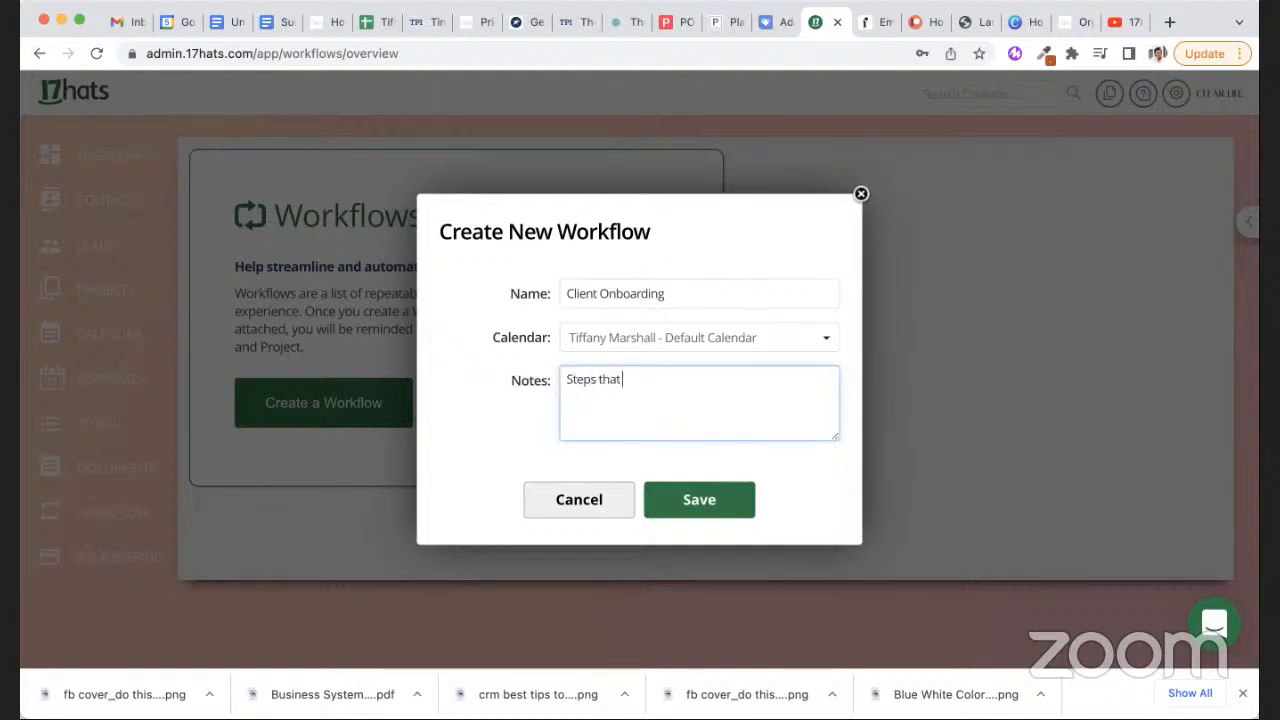
type(" welcome new clients")
key("BackSpace")
key("BackSpace")
key("BackSpace")
key("BackSpace")
key("BackSpace")
type("ew clients")
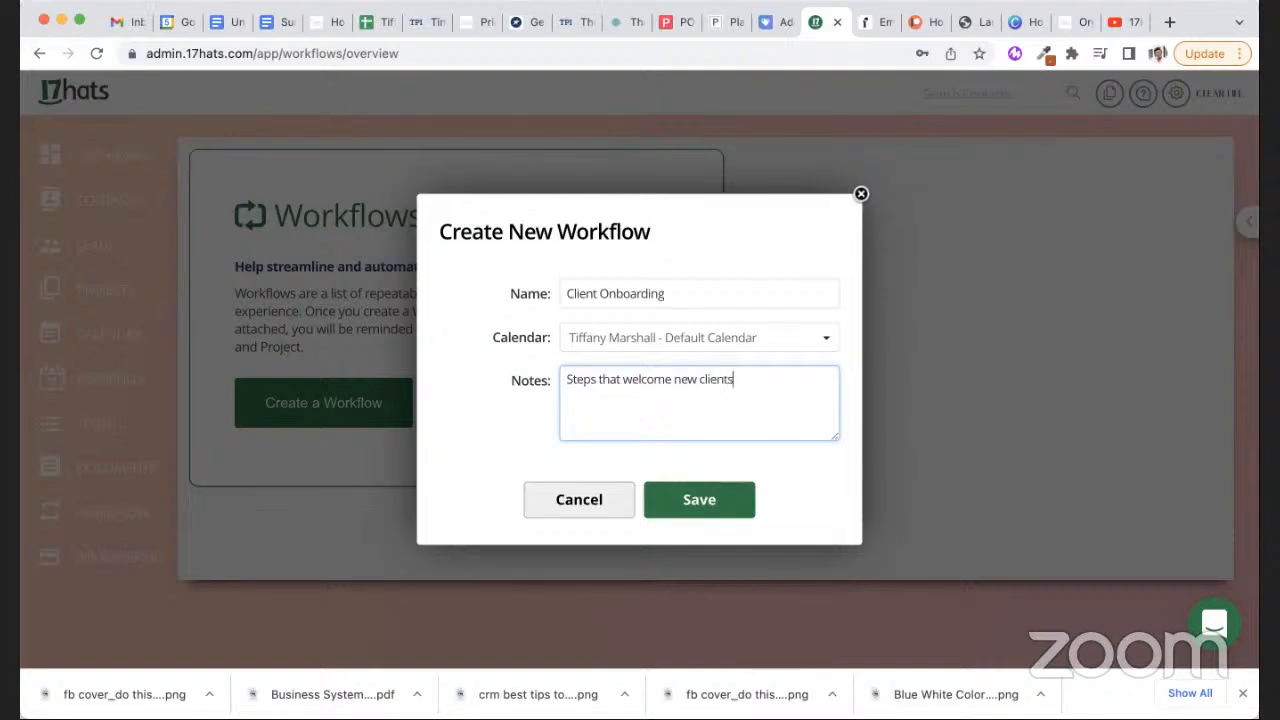
left_click(718, 497)
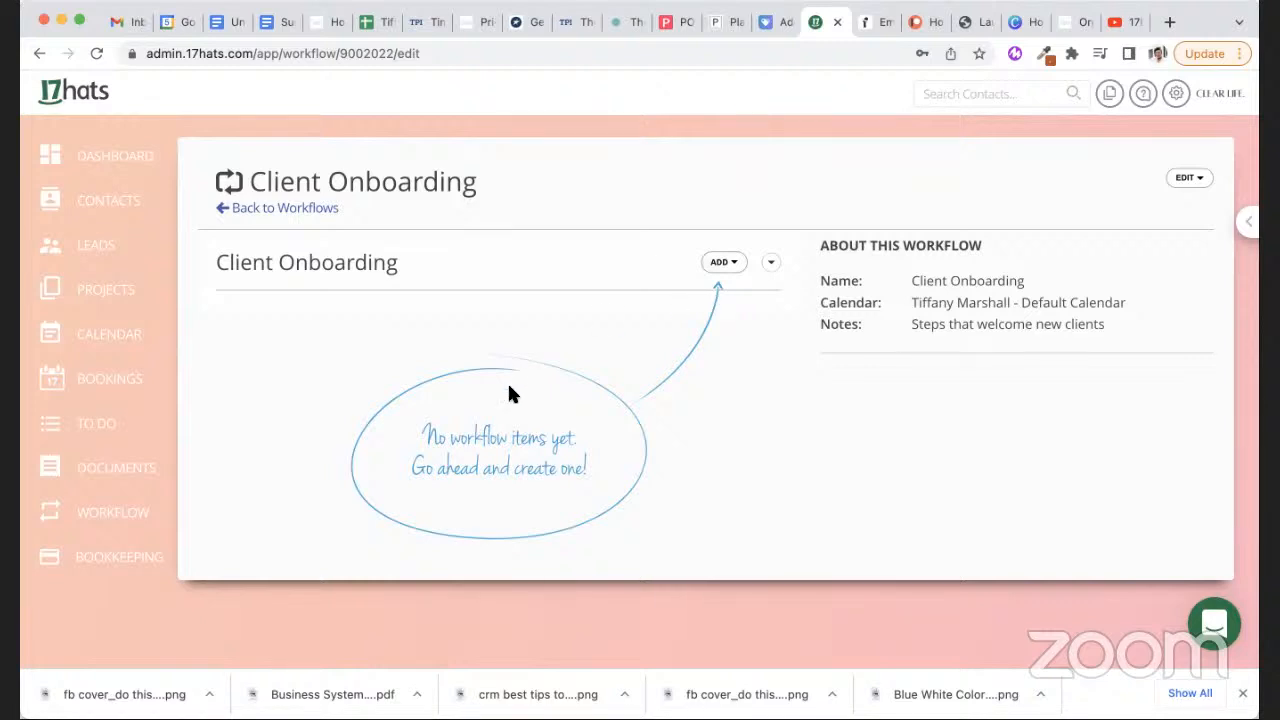
Step: Add a to-do item titled "Check for invoice payment" to the Client Onboarding workflow
left_click(730, 266)
left_click(728, 264)
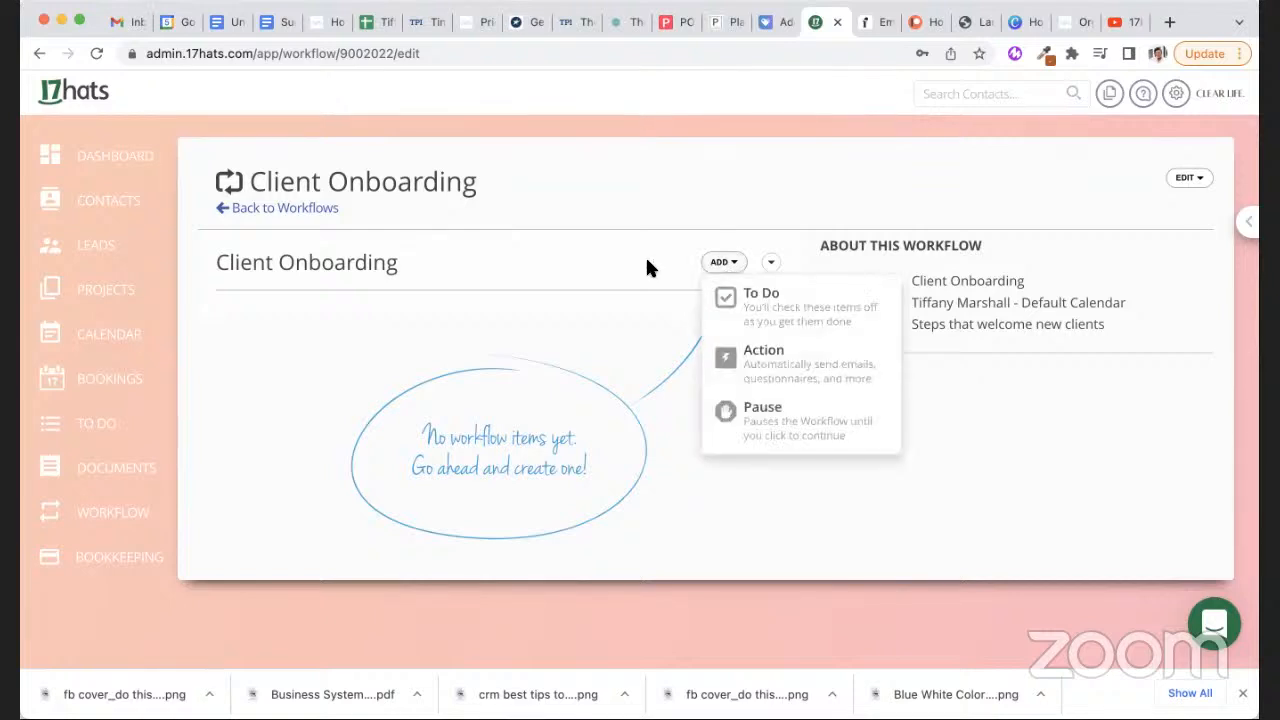
left_click(751, 323)
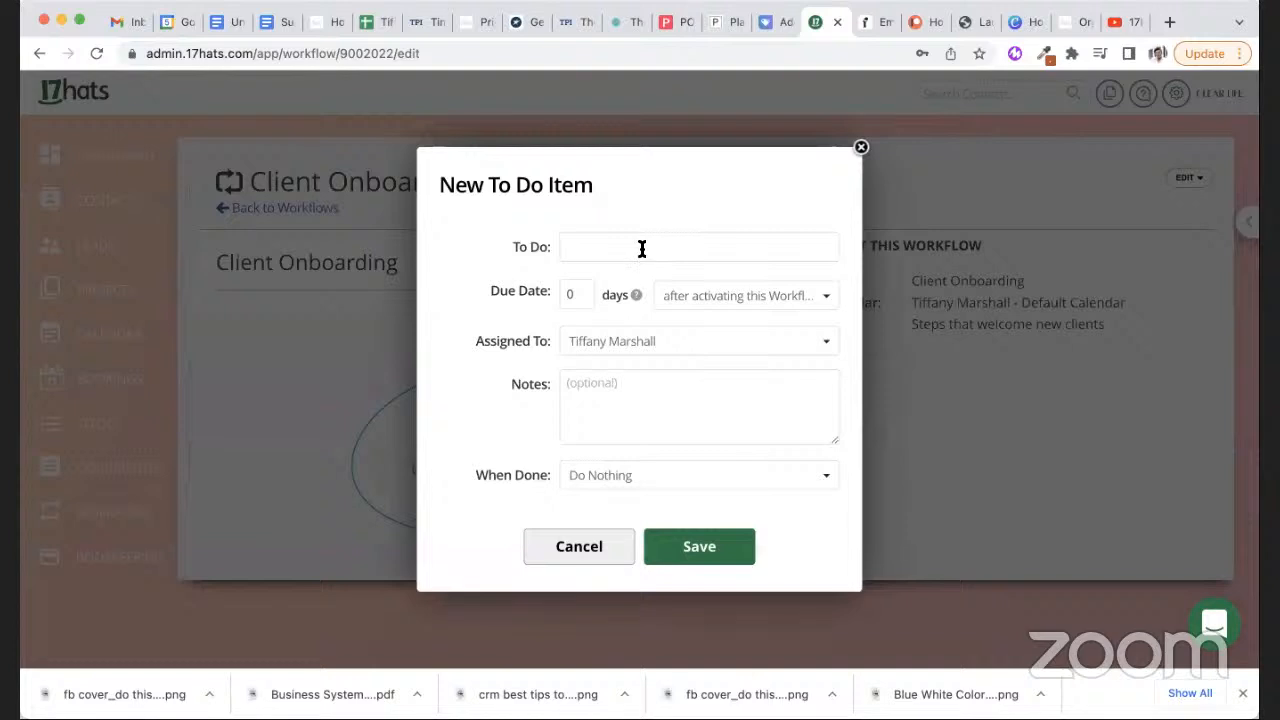
type("Check to")
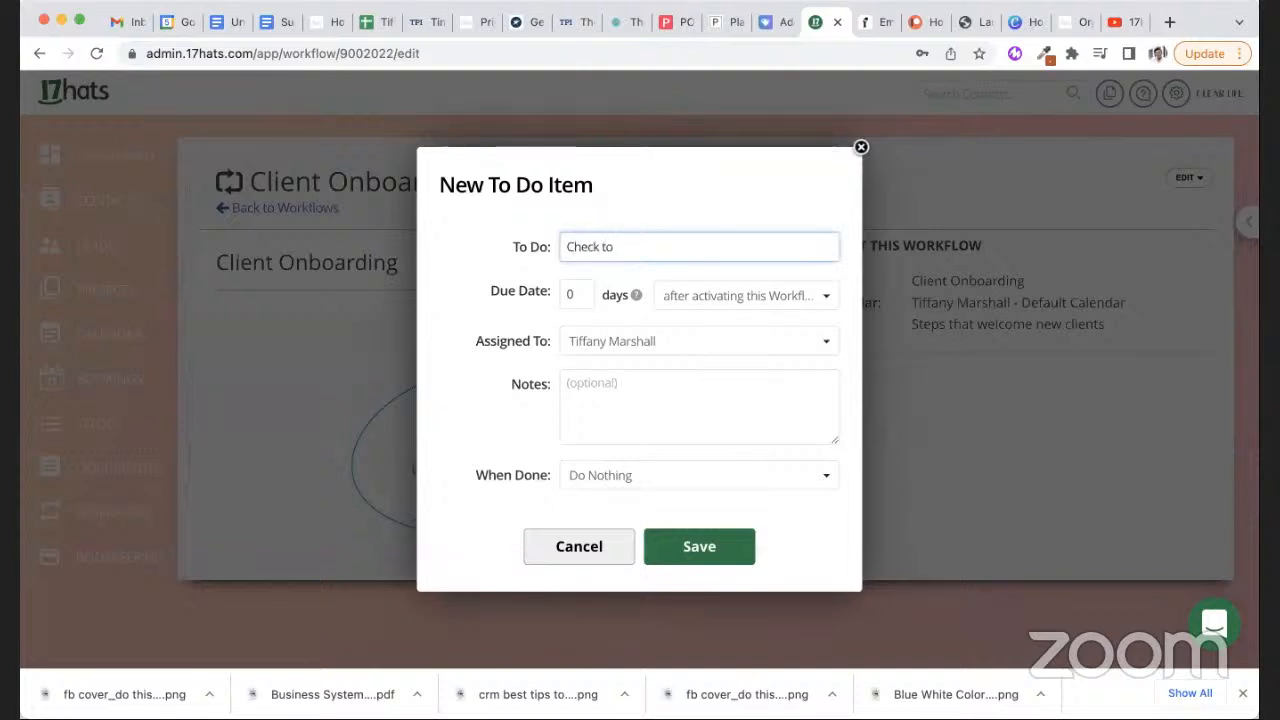
key("BackSpace")
key("BackSpace")
type("for invoicem")
key("BackSpace")
type("paym")
key("BackSpace")
key("BackSpace")
key("BackSpace")
key("BackSpace")
type("payment")
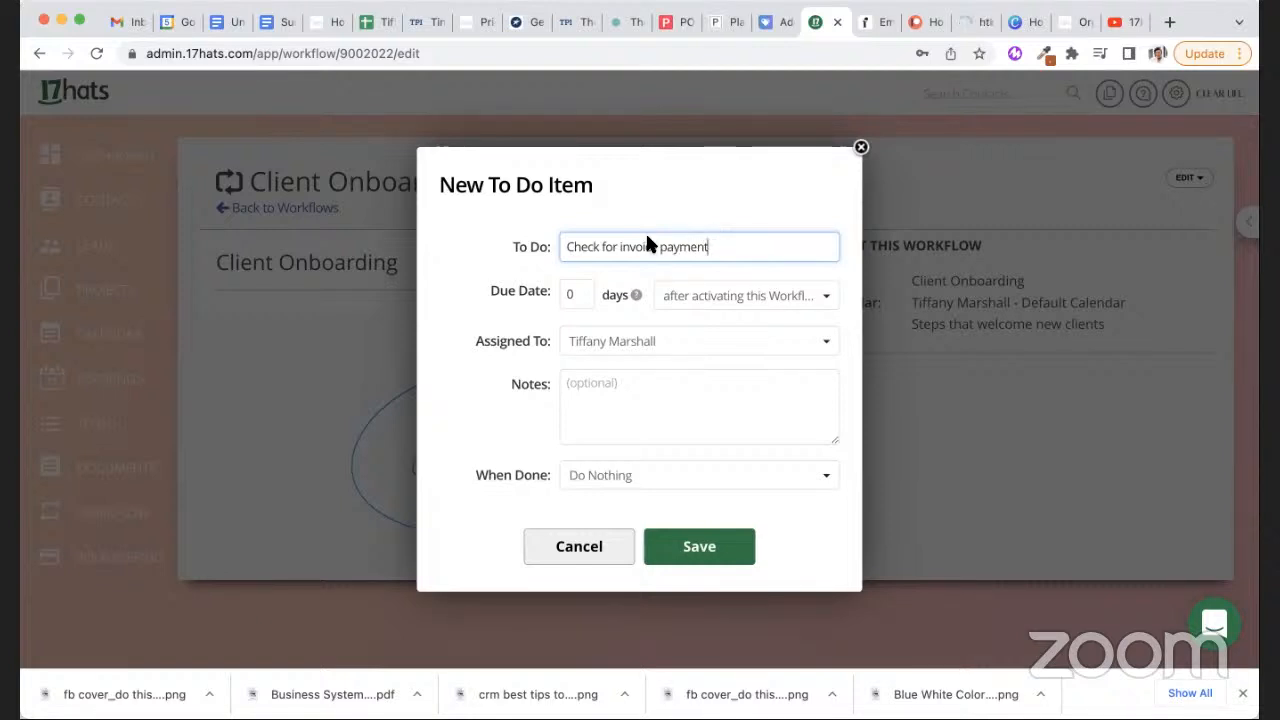
Step: Assign the invoice payment to-do to the account owner and save the item
left_click(630, 347)
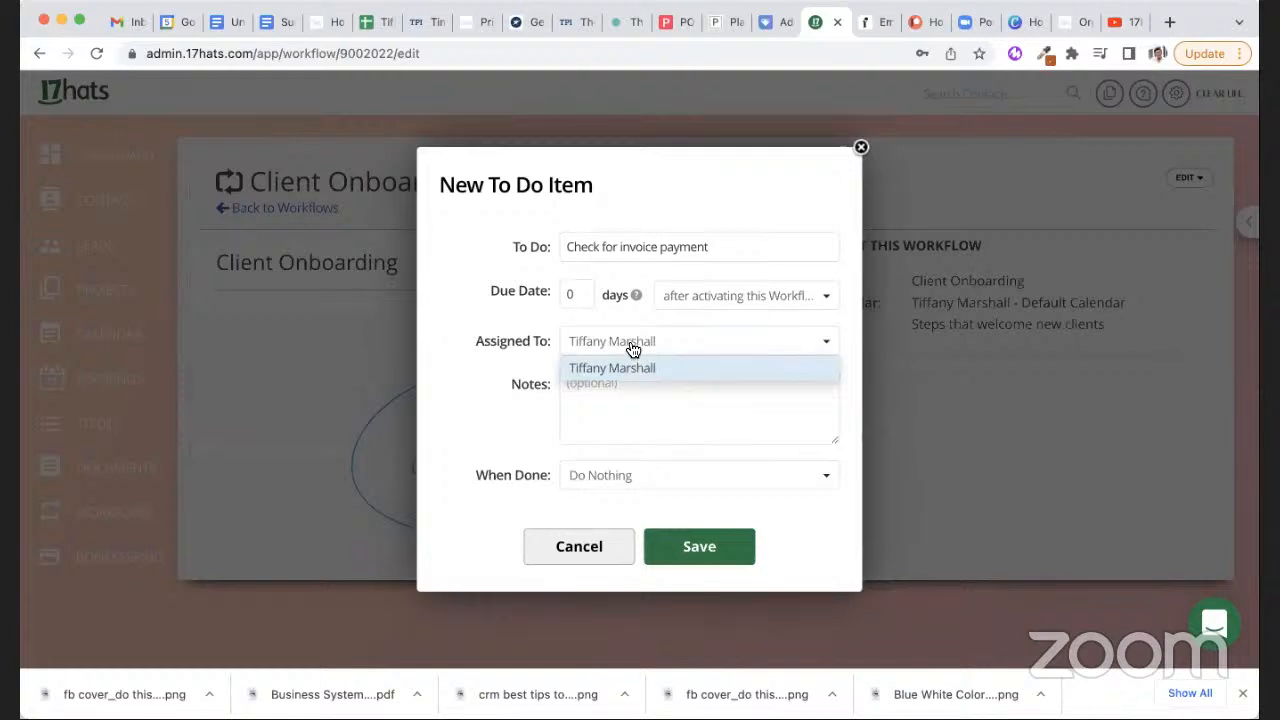
left_click(633, 368)
left_click(684, 550)
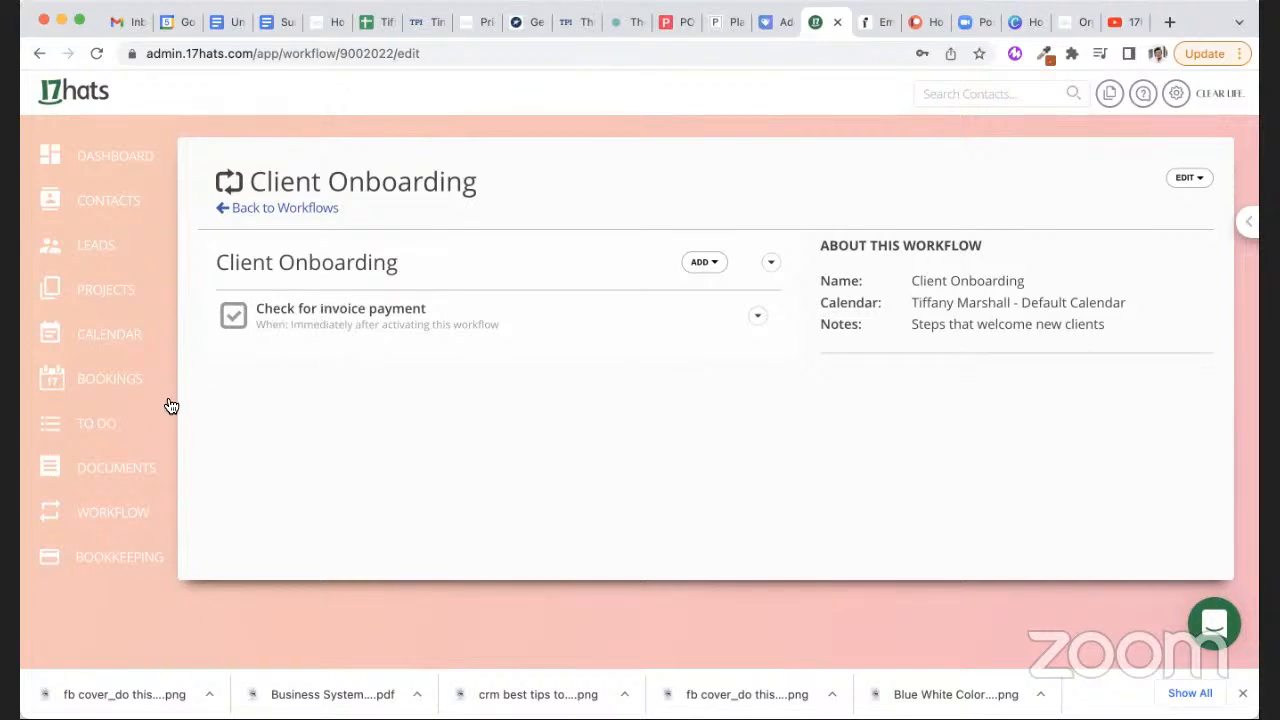
Step: View the to-do manager and the dashboard, and reopen the Client Onboarding workflow template
left_click(140, 422)
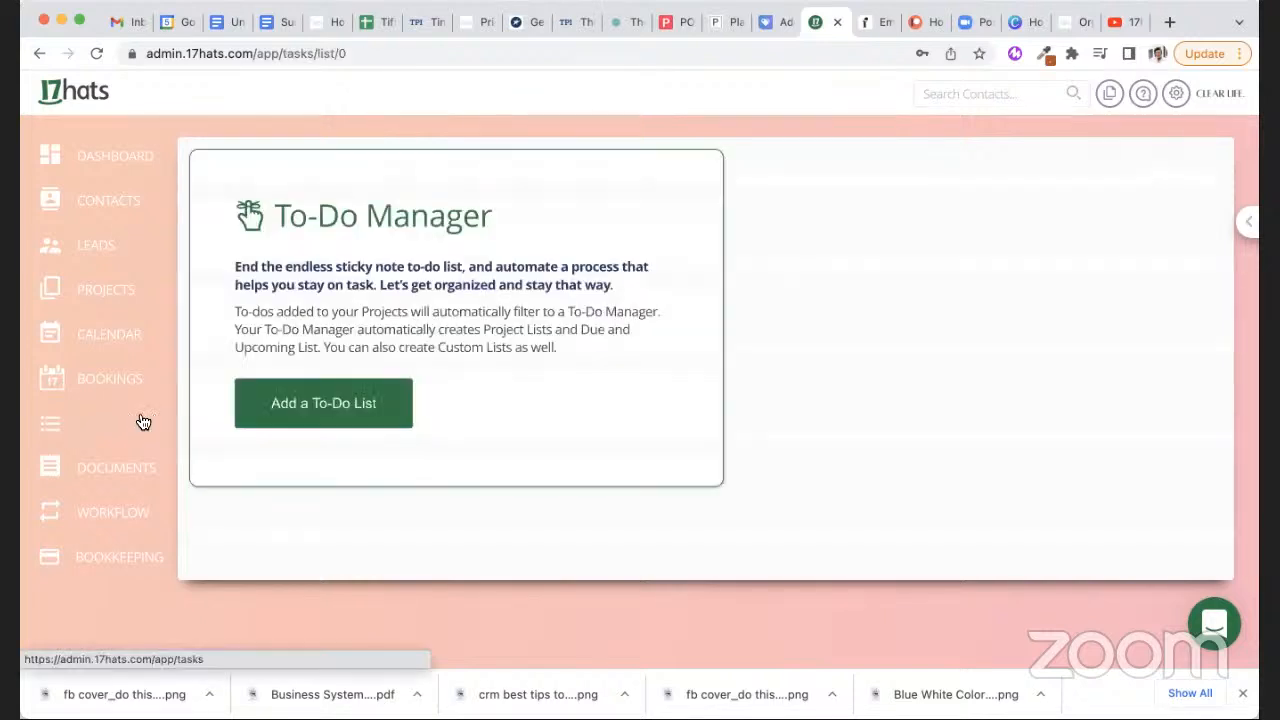
left_click(150, 165)
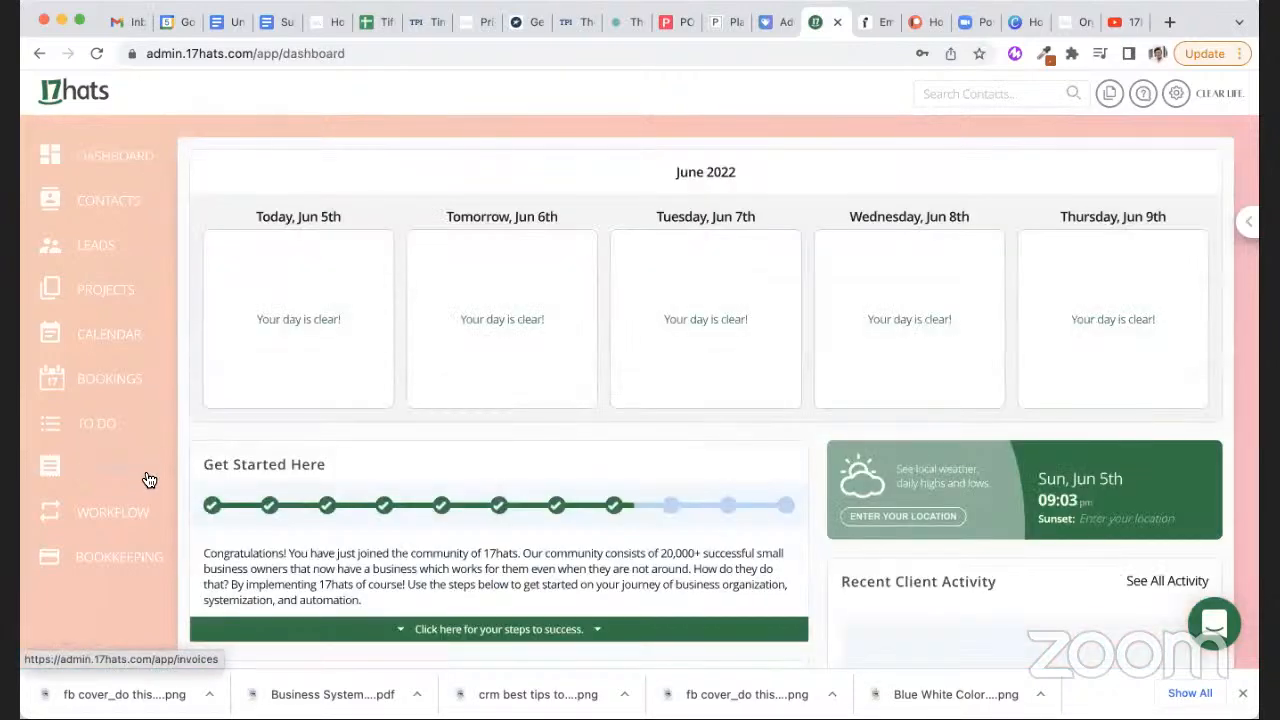
left_click(148, 514)
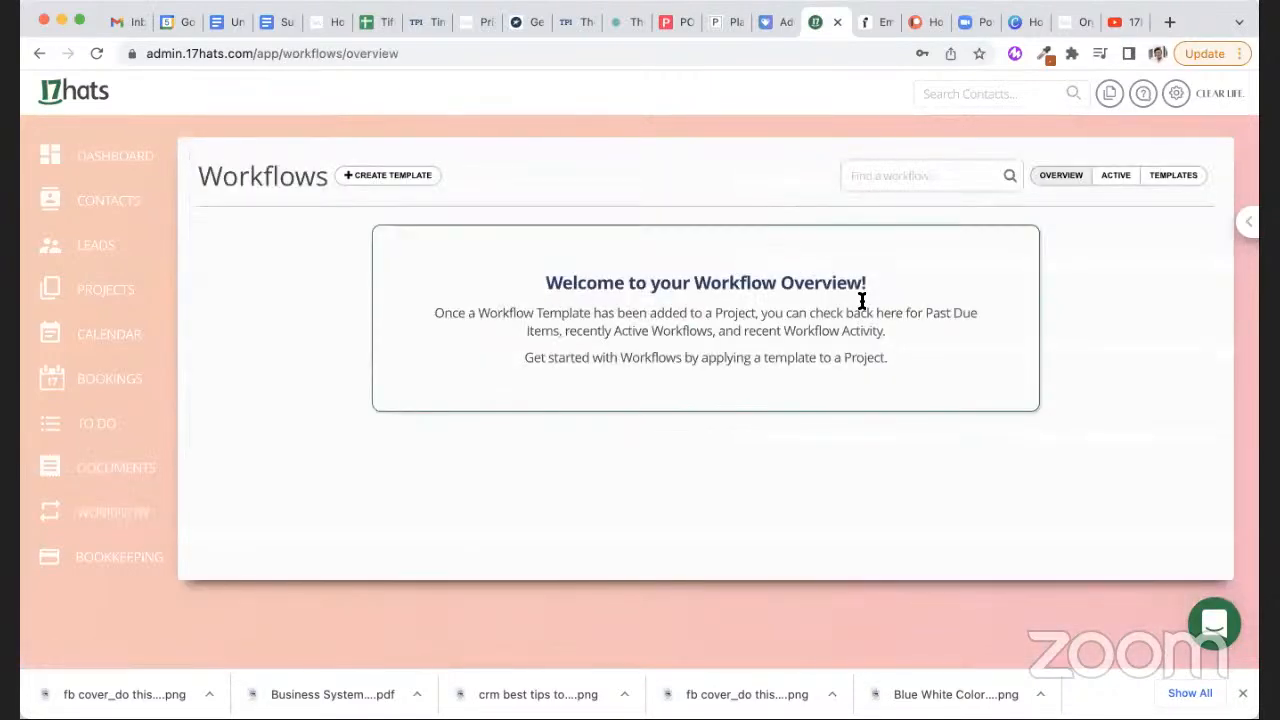
left_click(1178, 183)
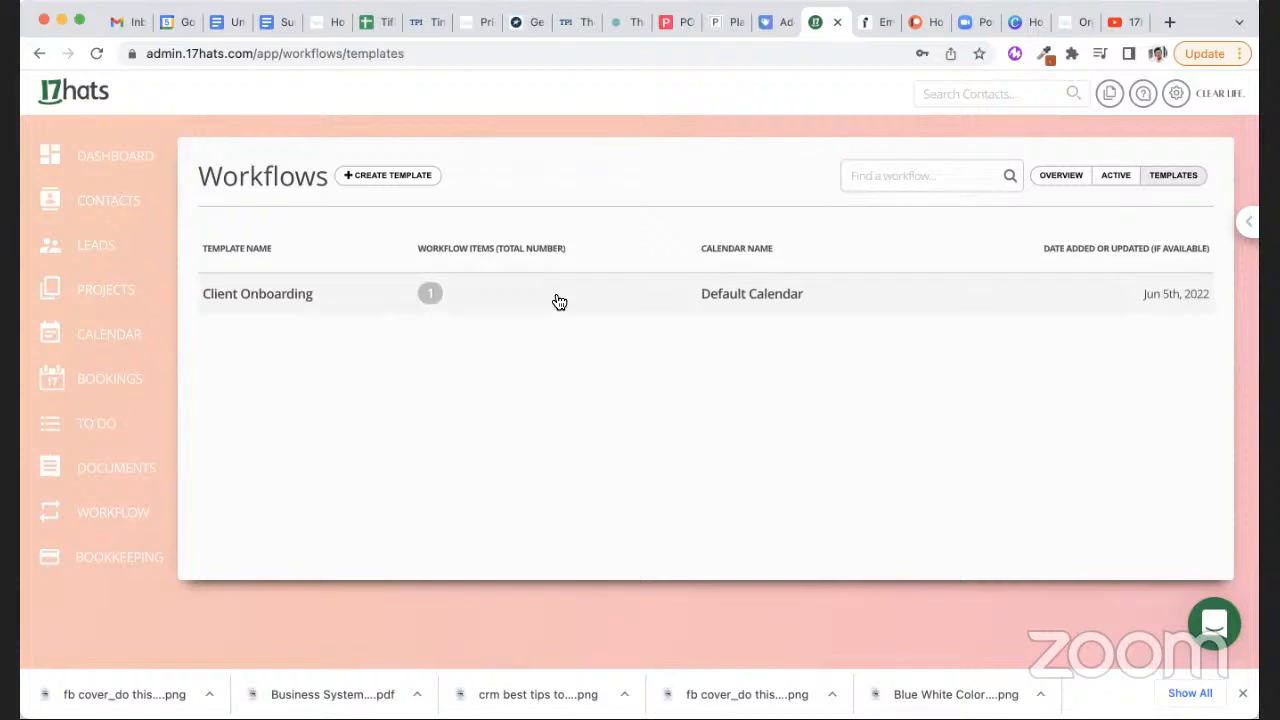
left_click(559, 302)
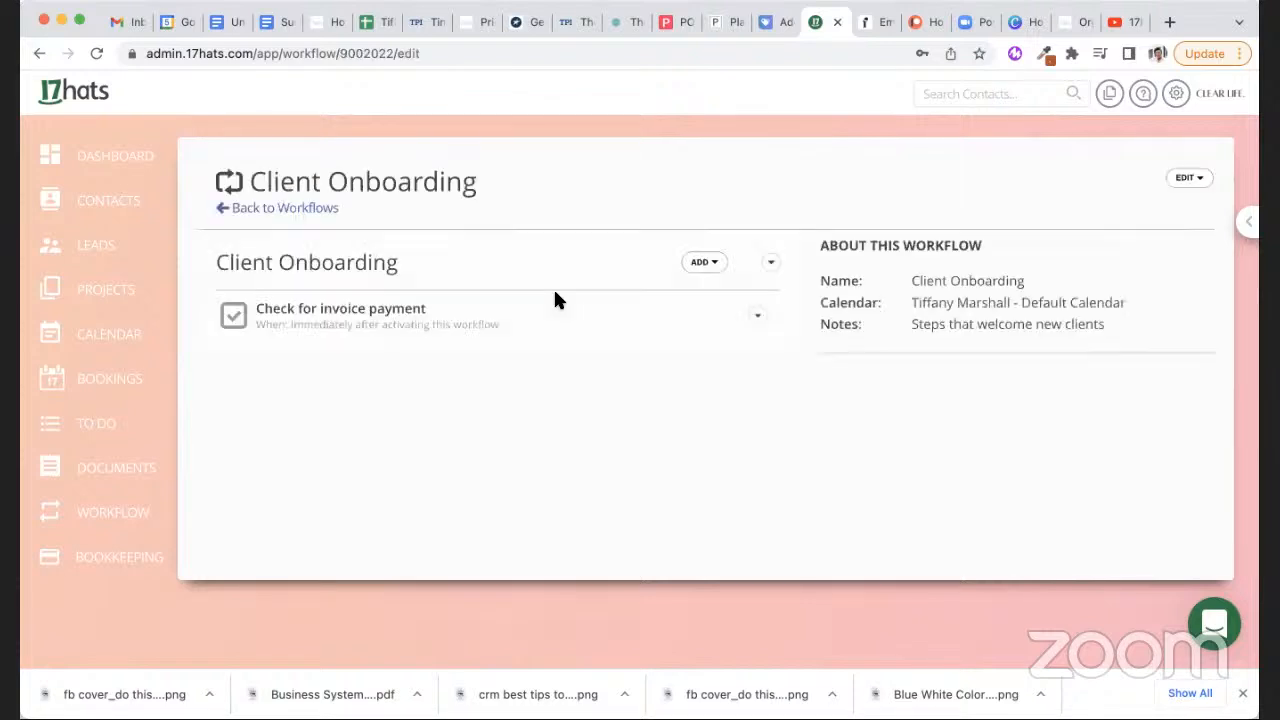
left_click(703, 265)
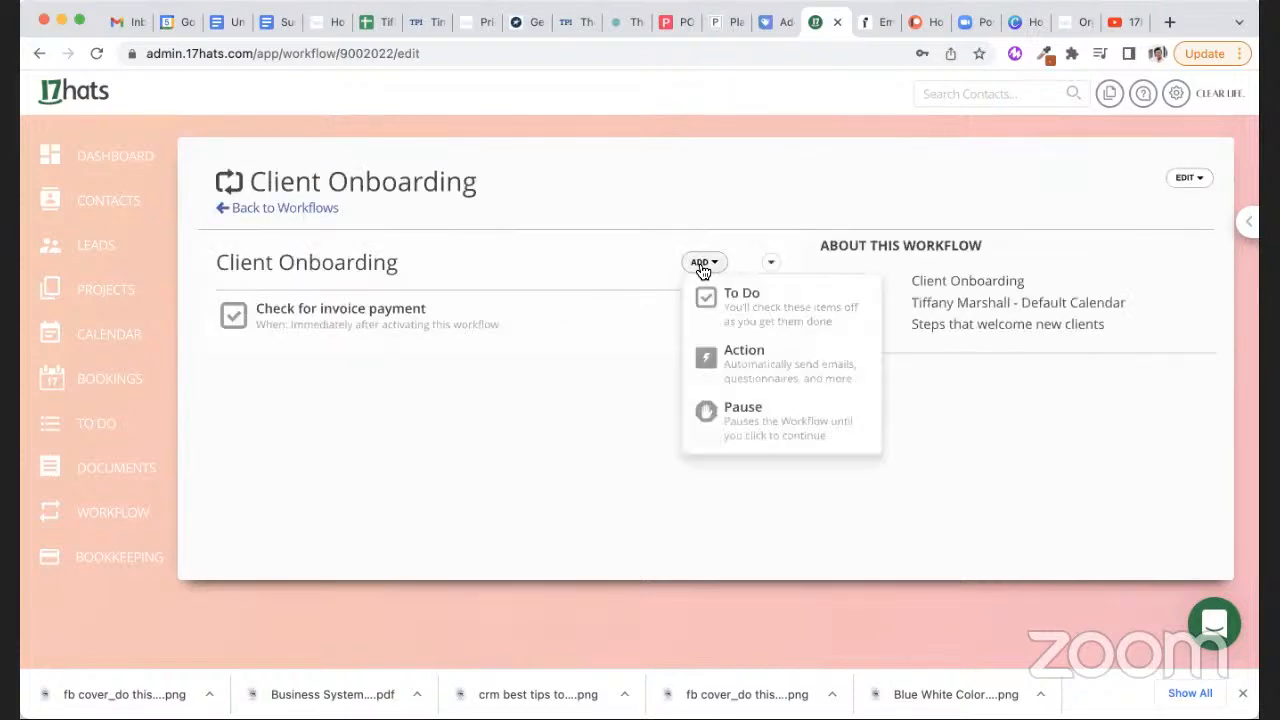
left_click(735, 385)
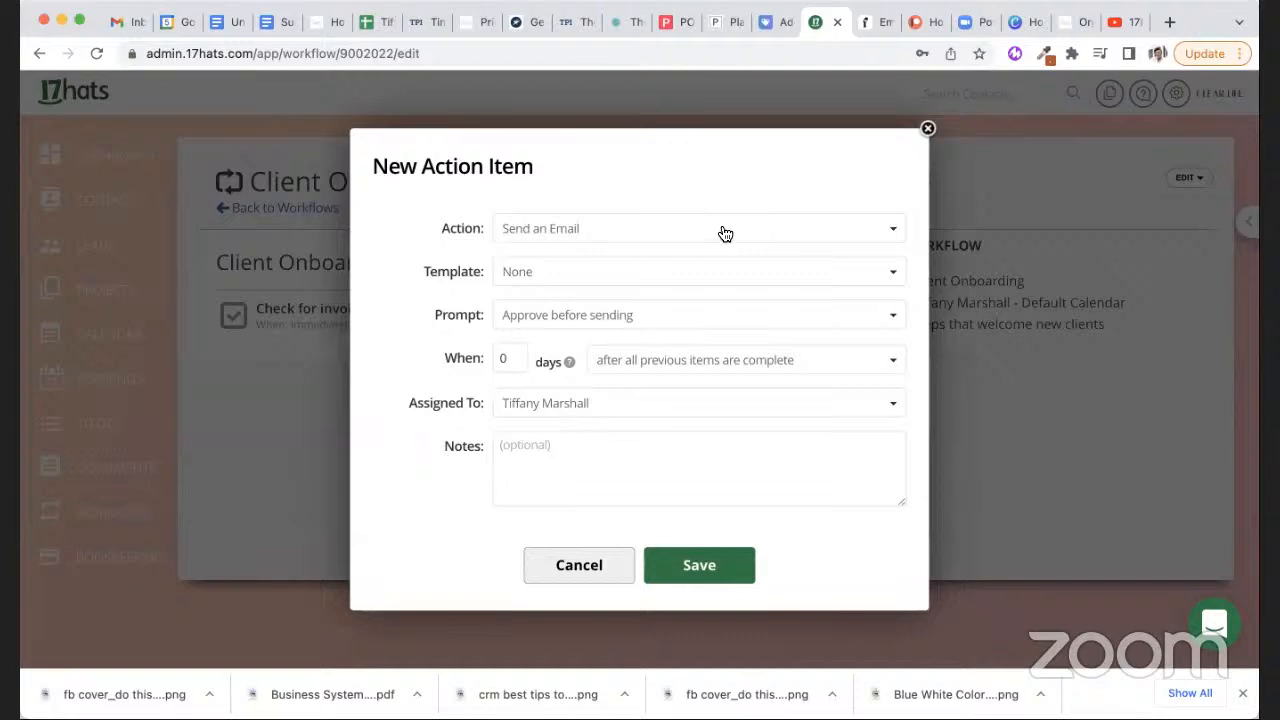
left_click(928, 132)
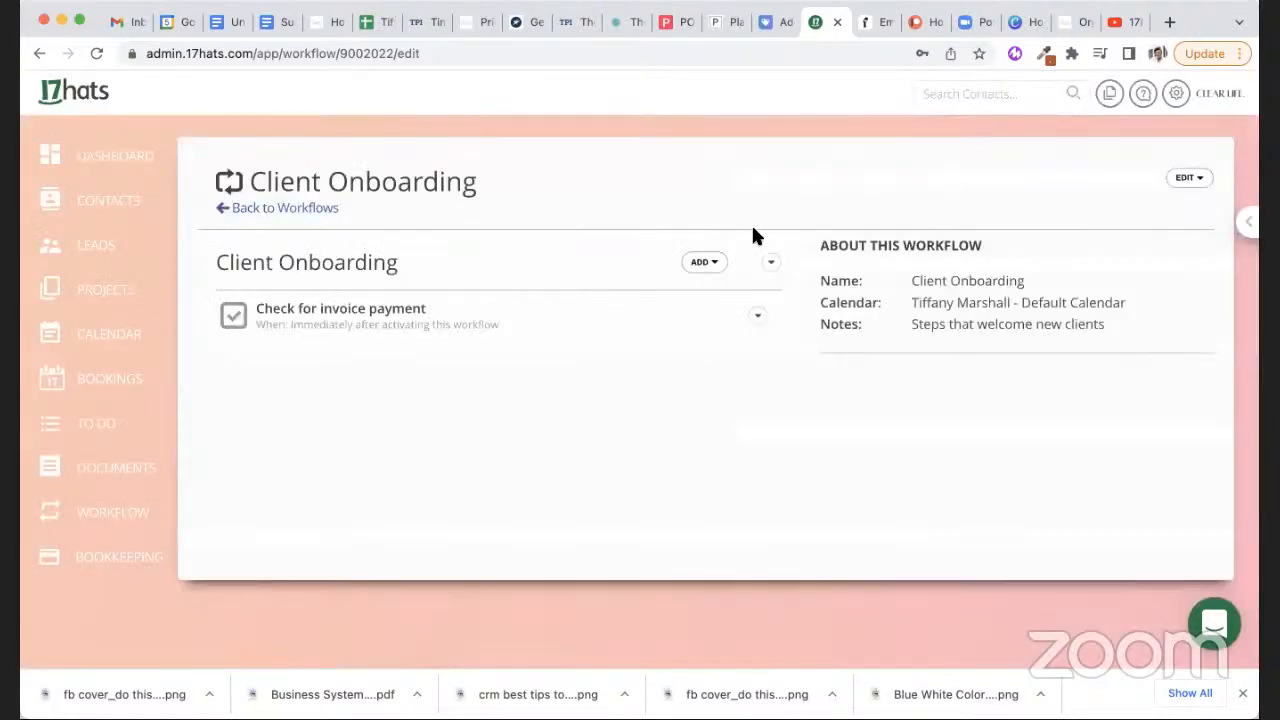
Step: Start a new action item in the workflow with the action Send an Email and the prompt Send automatically
left_click(703, 262)
left_click(735, 365)
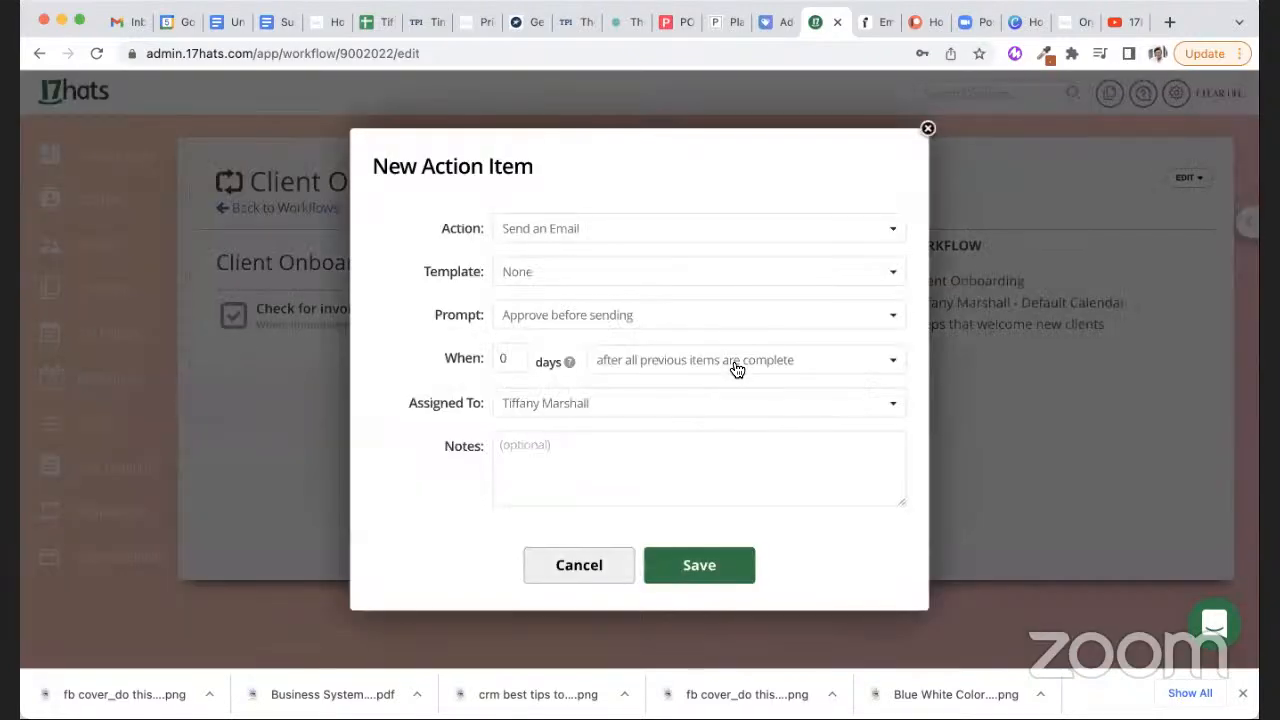
left_click(717, 231)
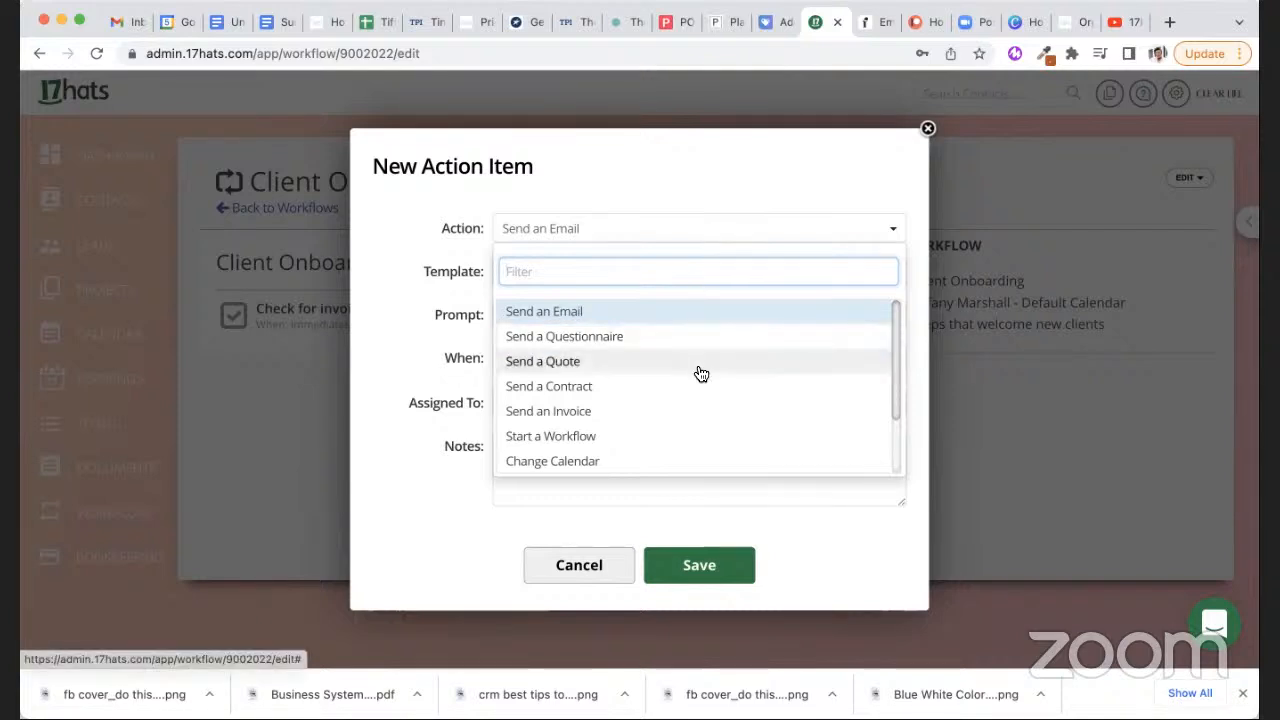
scroll(701, 374, "down", 3)
scroll(701, 374, "up", 3)
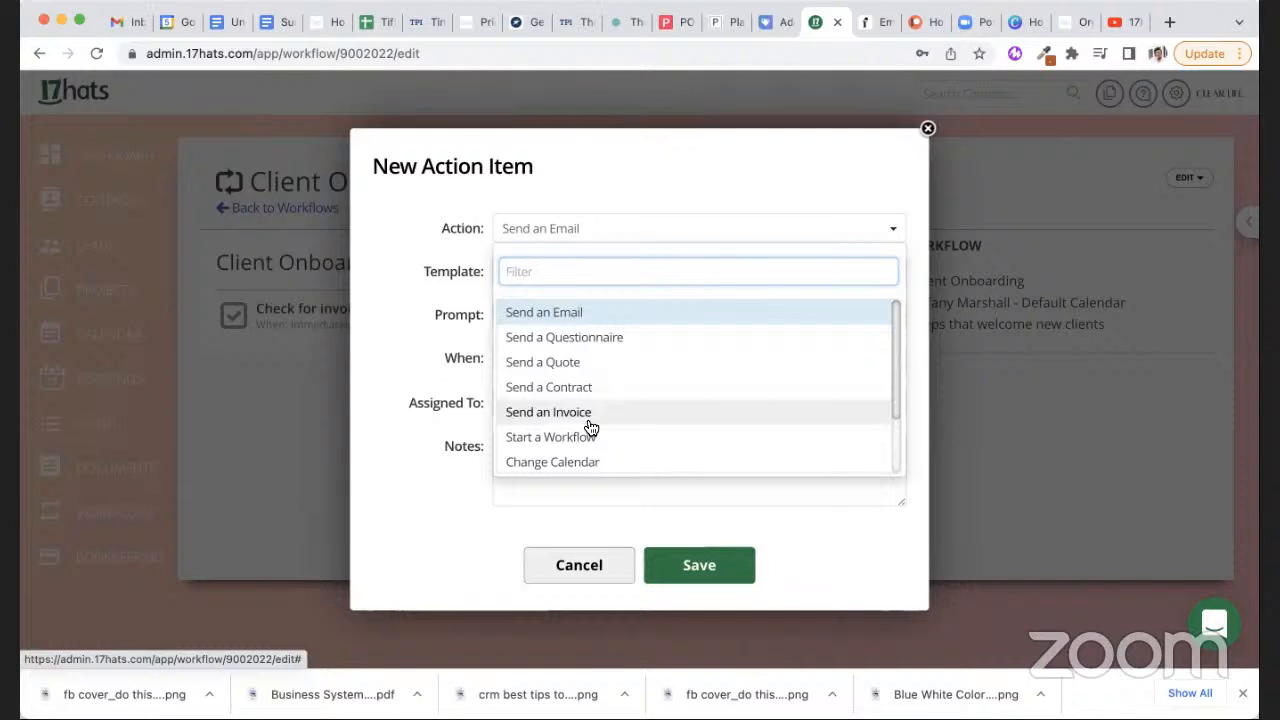
scroll(591, 427, "down", 1)
scroll(591, 427, "down", 1)
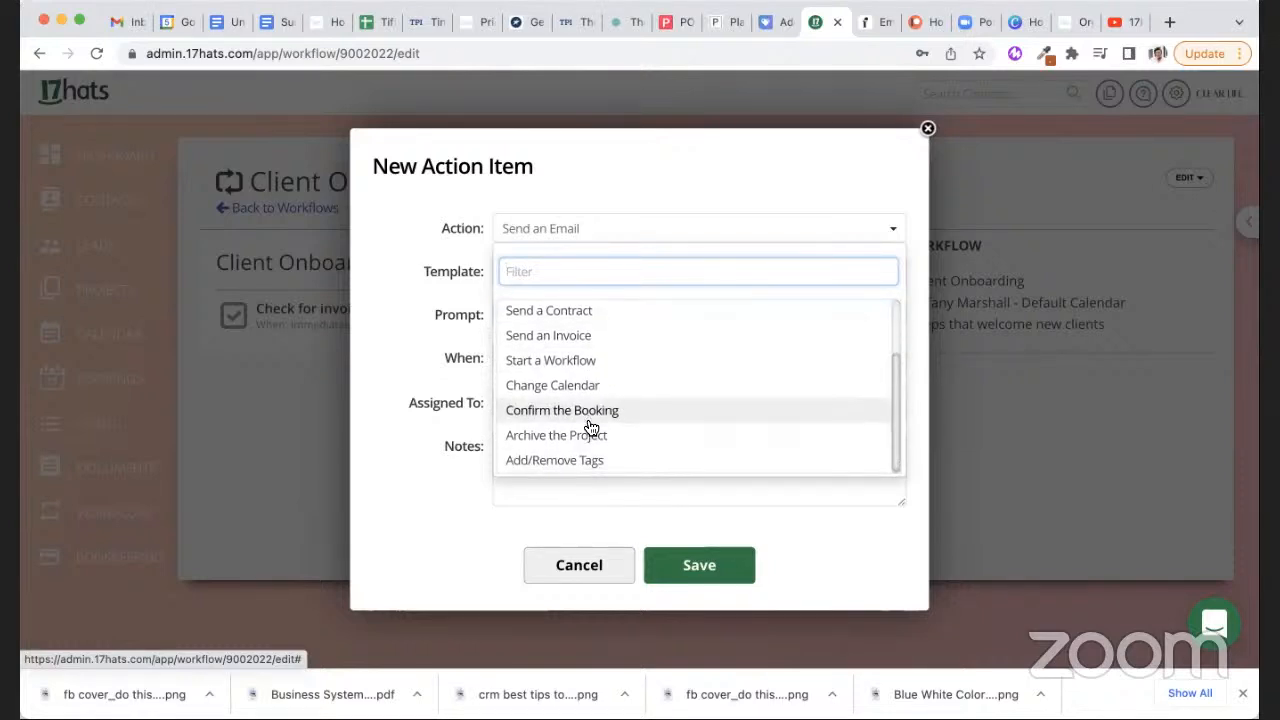
scroll(603, 371, "up", 3)
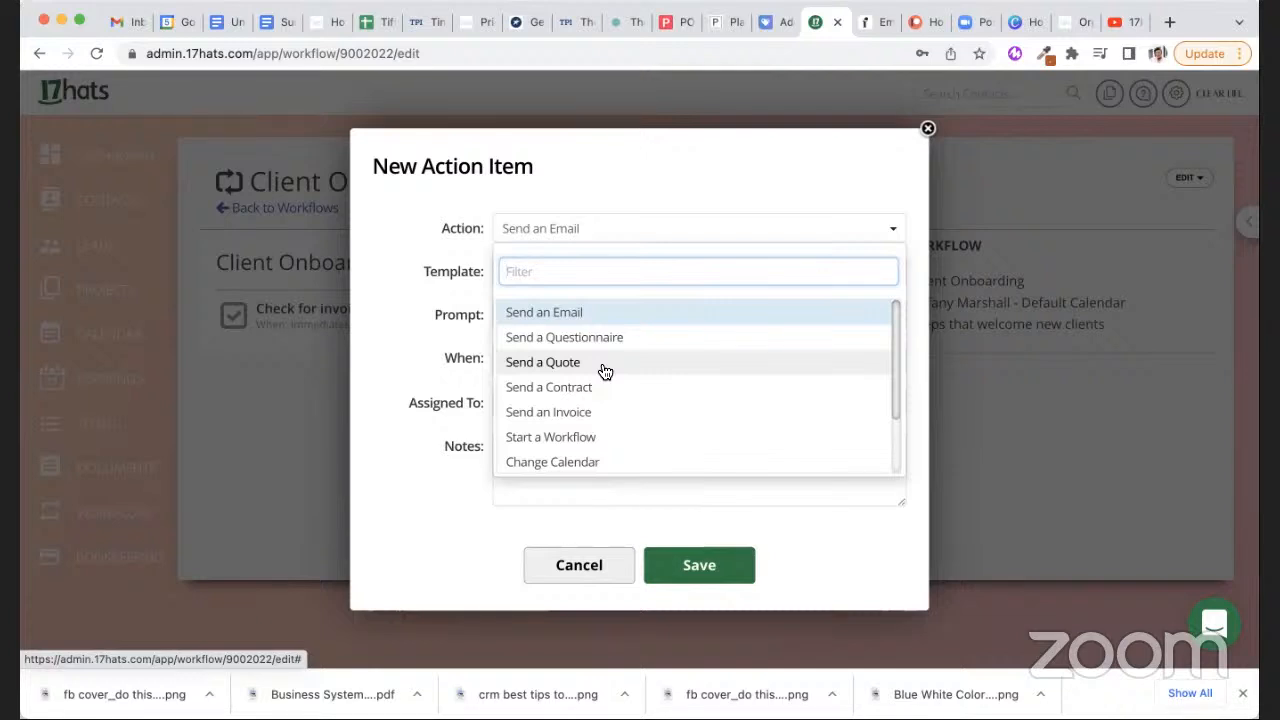
left_click(595, 312)
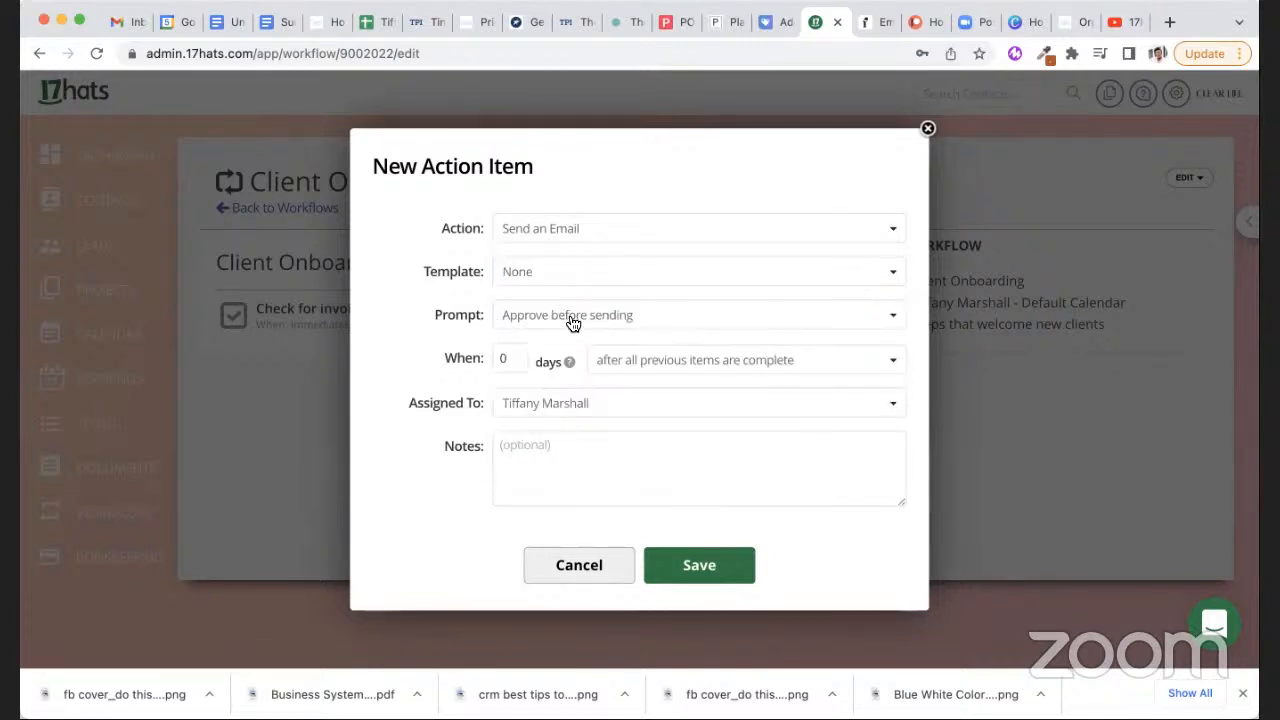
left_click(574, 318)
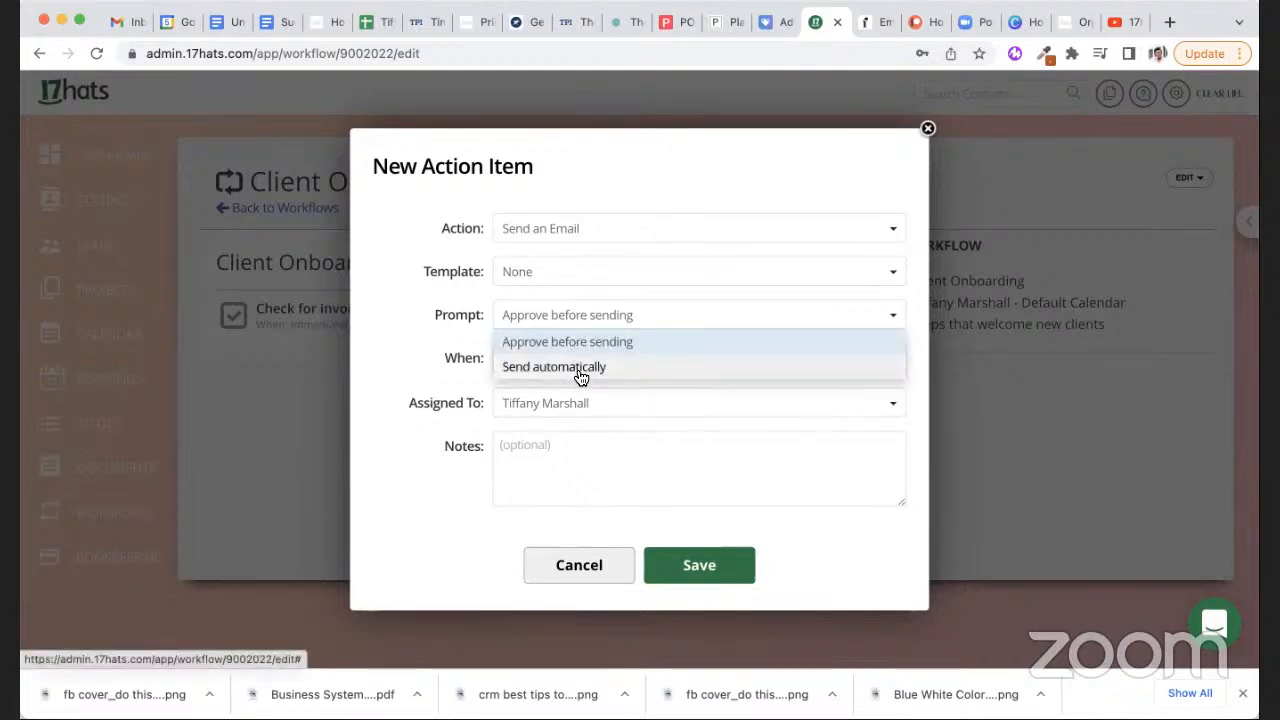
left_click(580, 370)
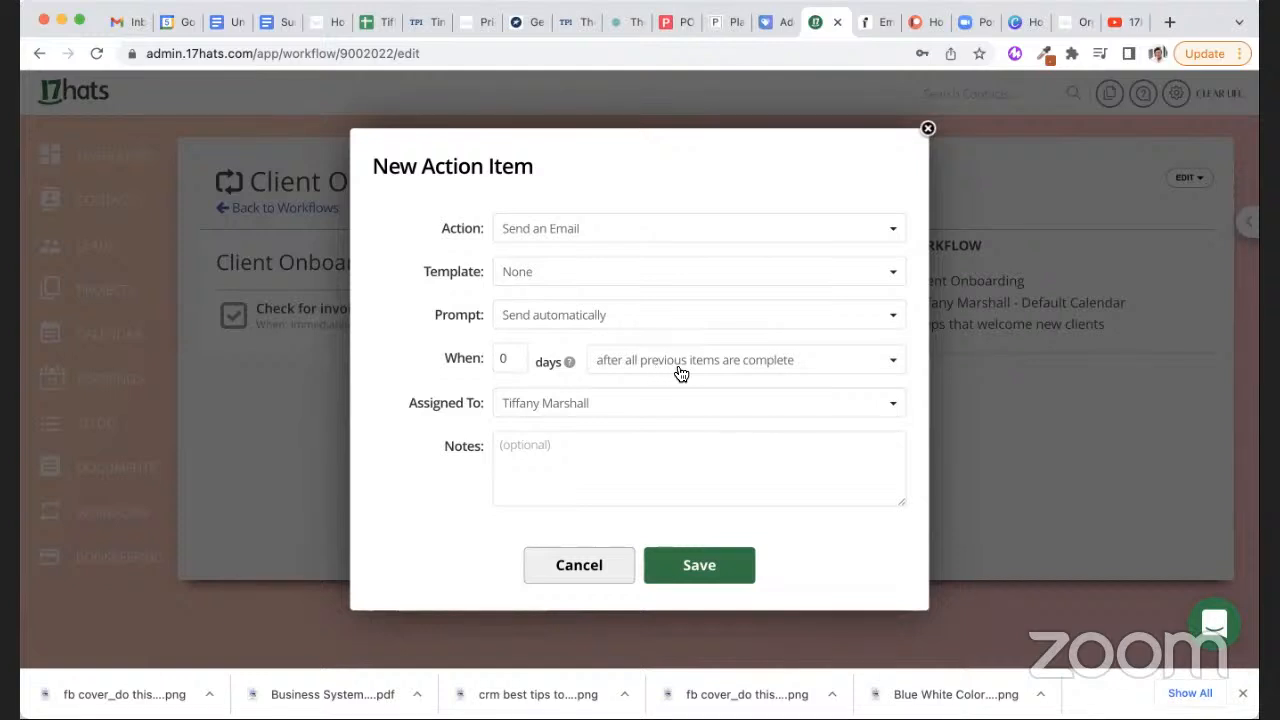
Step: Try 1 and 4 days as the email action's delay, and reset it to 0 days
left_click(511, 357)
key("BackSpace")
type("1")
key("BackSpace")
type("4")
key("BackSpace")
type("0")
Step: Create a new email template for the action named New Client Welcome Email, with the subject "Welcome to"
left_click(559, 280)
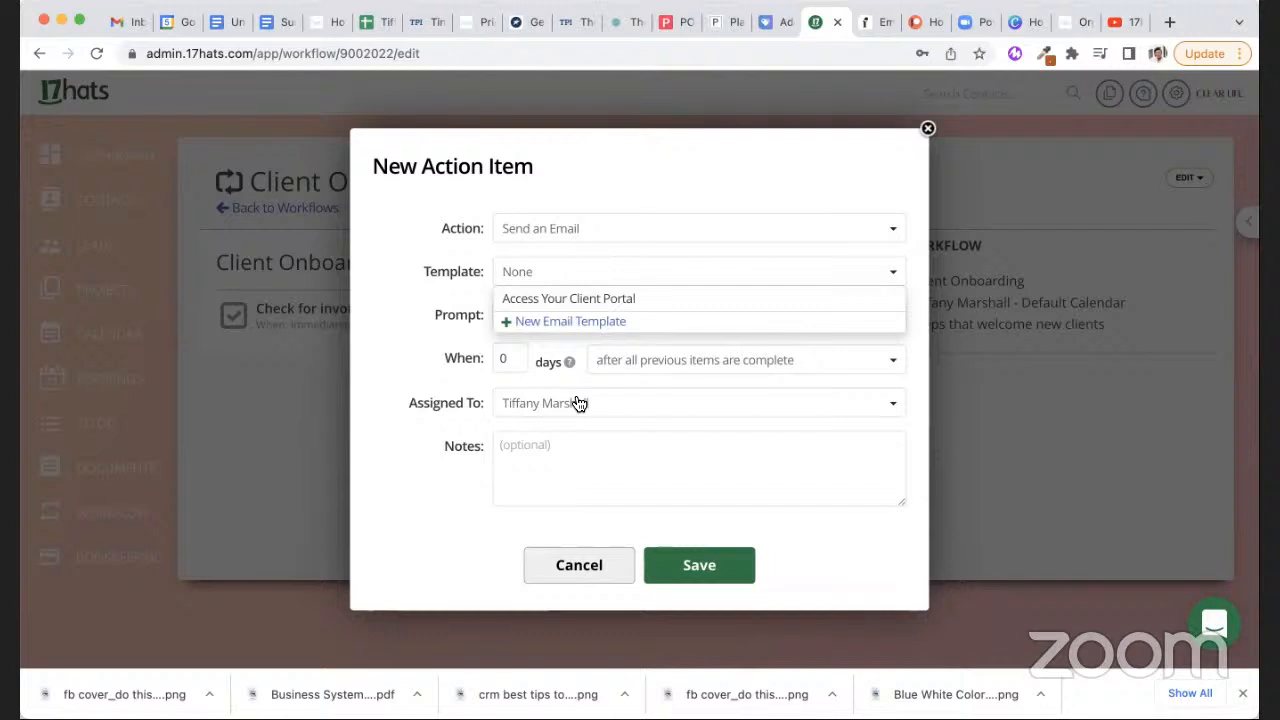
left_click(589, 322)
left_click(540, 188)
type("We")
key("BackSpace")
key("BackSpace")
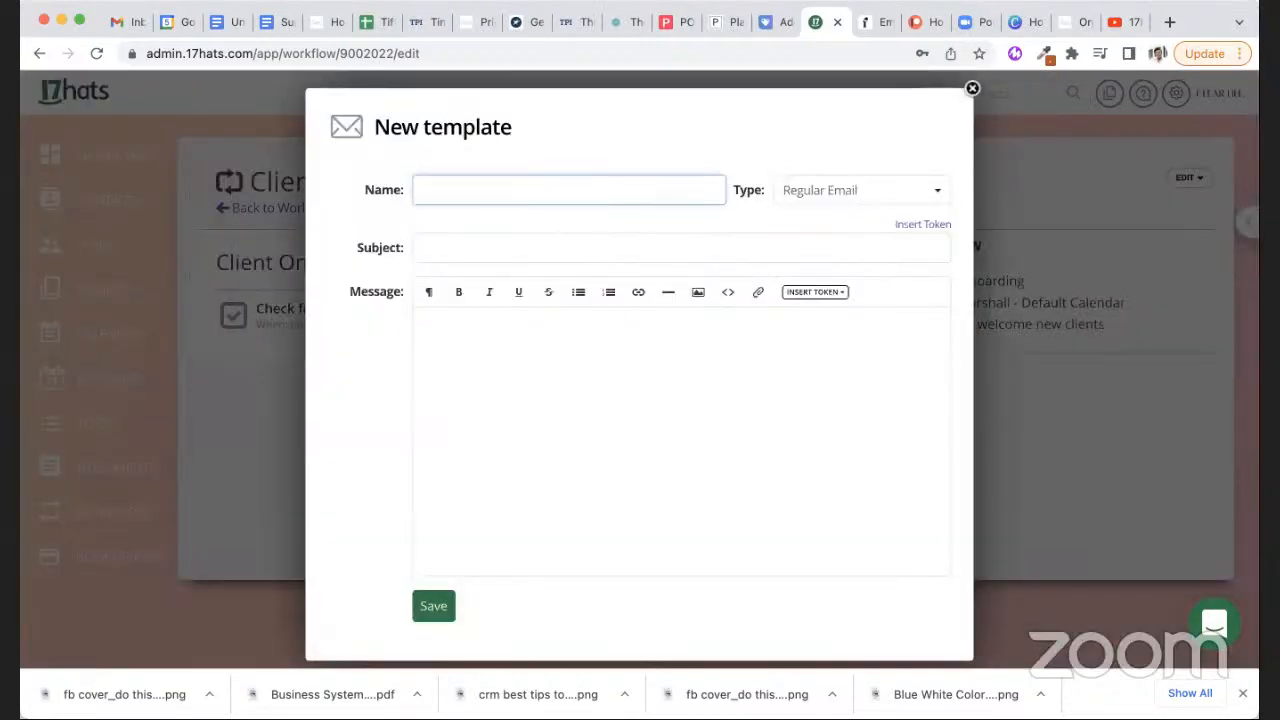
type("New Client Welcome Email")
left_click(486, 252)
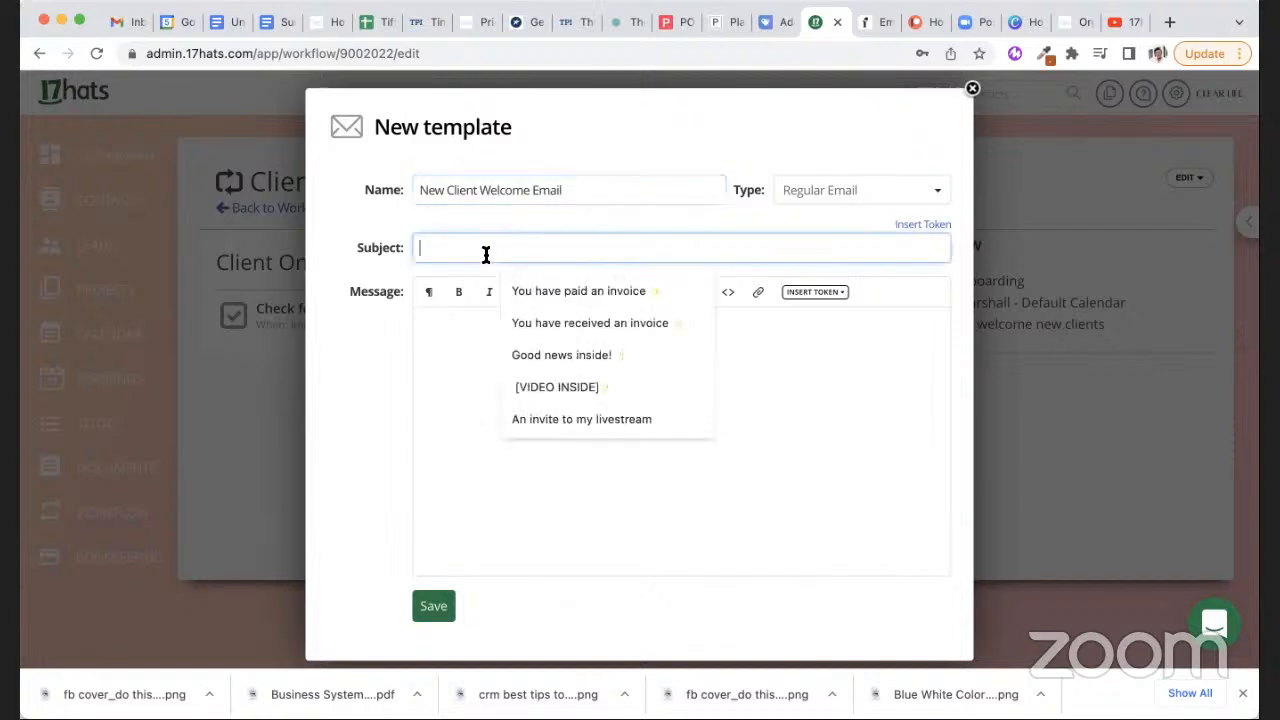
type("Welcome to")
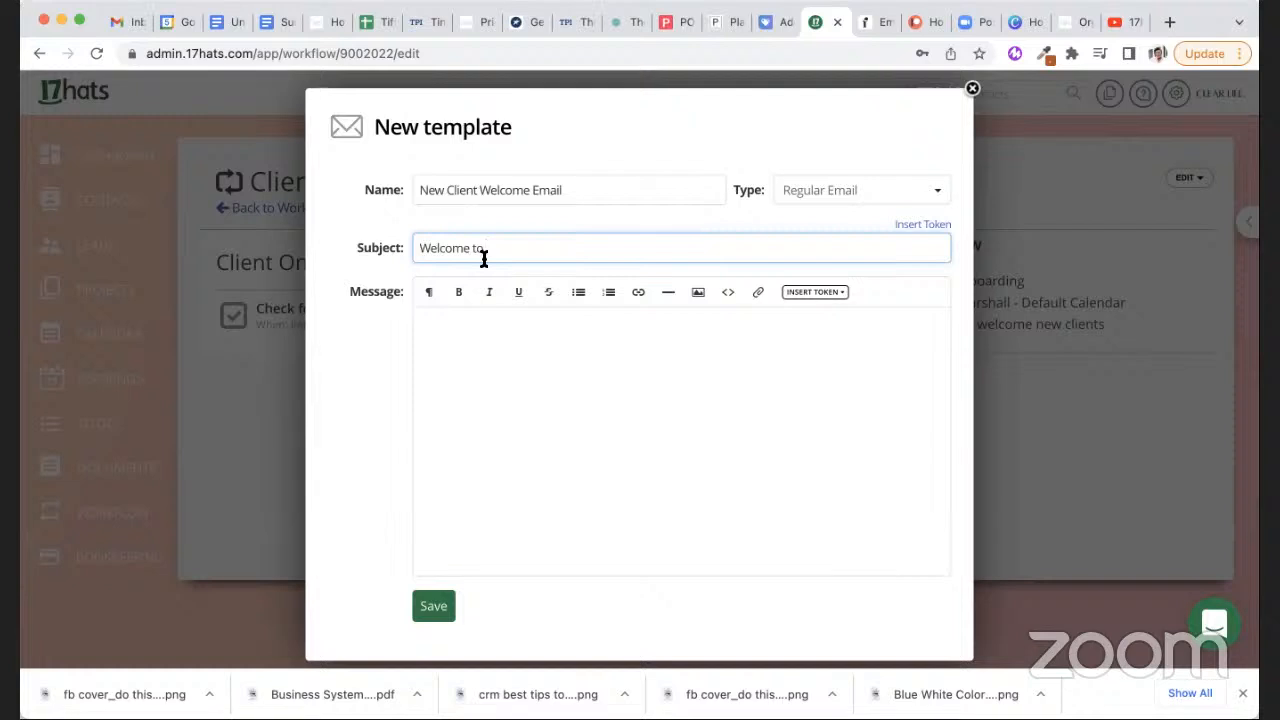
Step: Begin the template message with a greeting made of the contact First name token followed by a comma
left_click(431, 333)
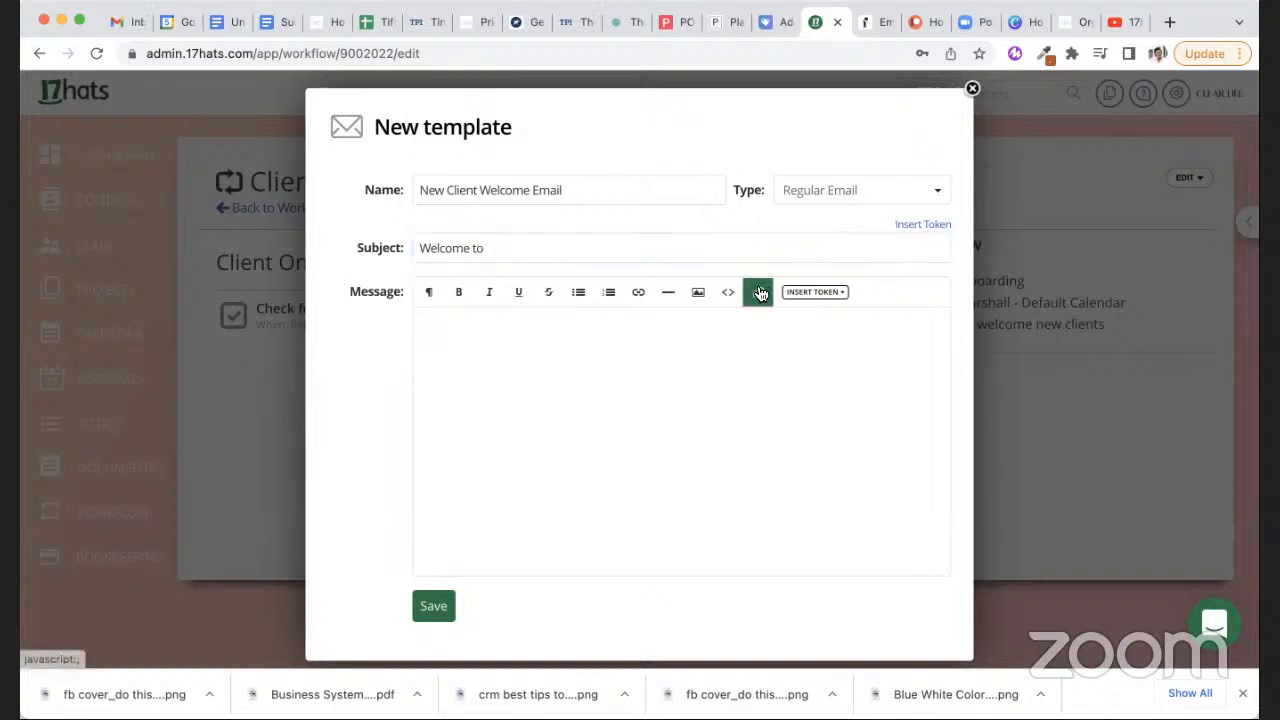
left_click(813, 294)
left_click(824, 328)
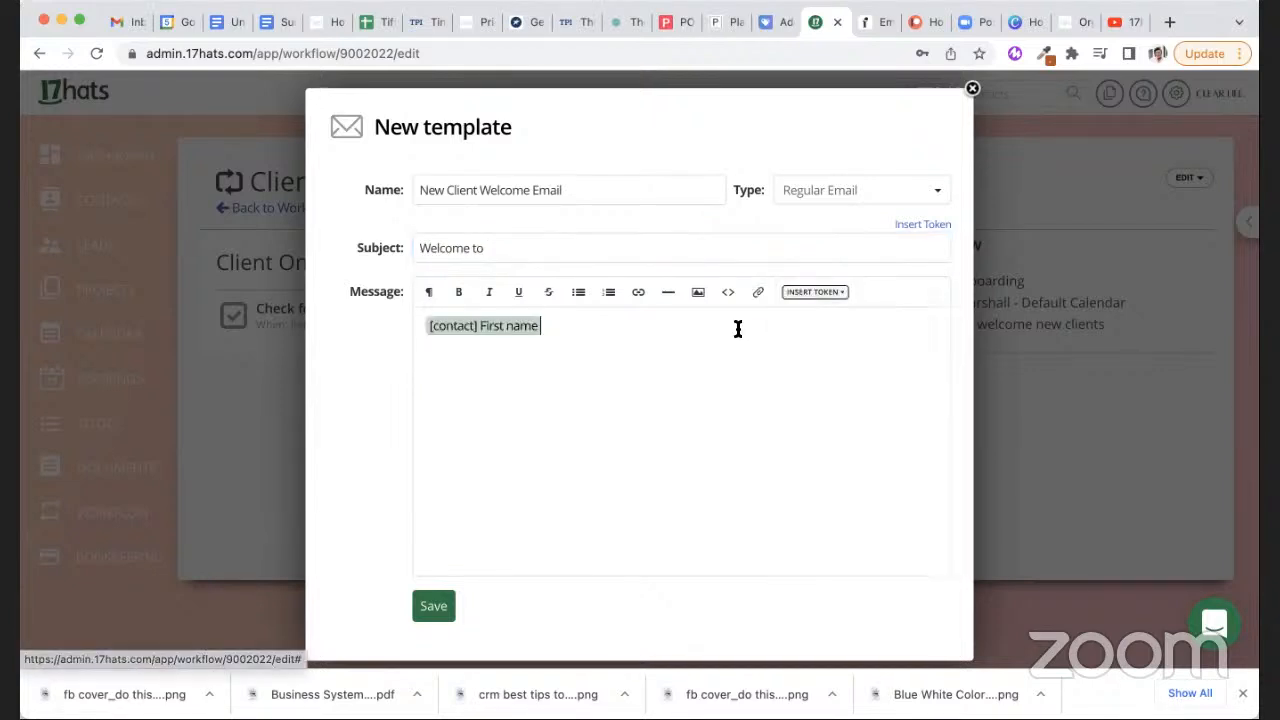
type(",")
key("Return")
key("Return")
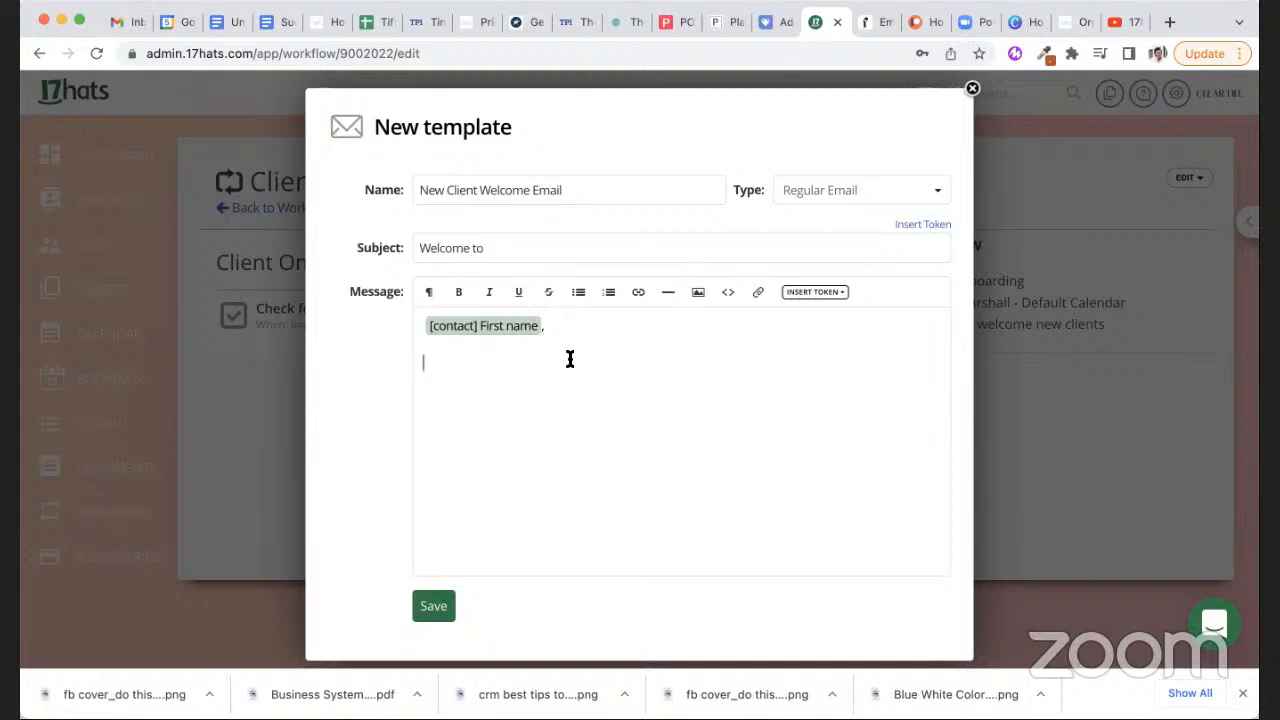
Step: Add the sentence "We are so excited to serve you here at" ending with the account Company name token and an exclamation mark
type("We are so excited to serve you here at")
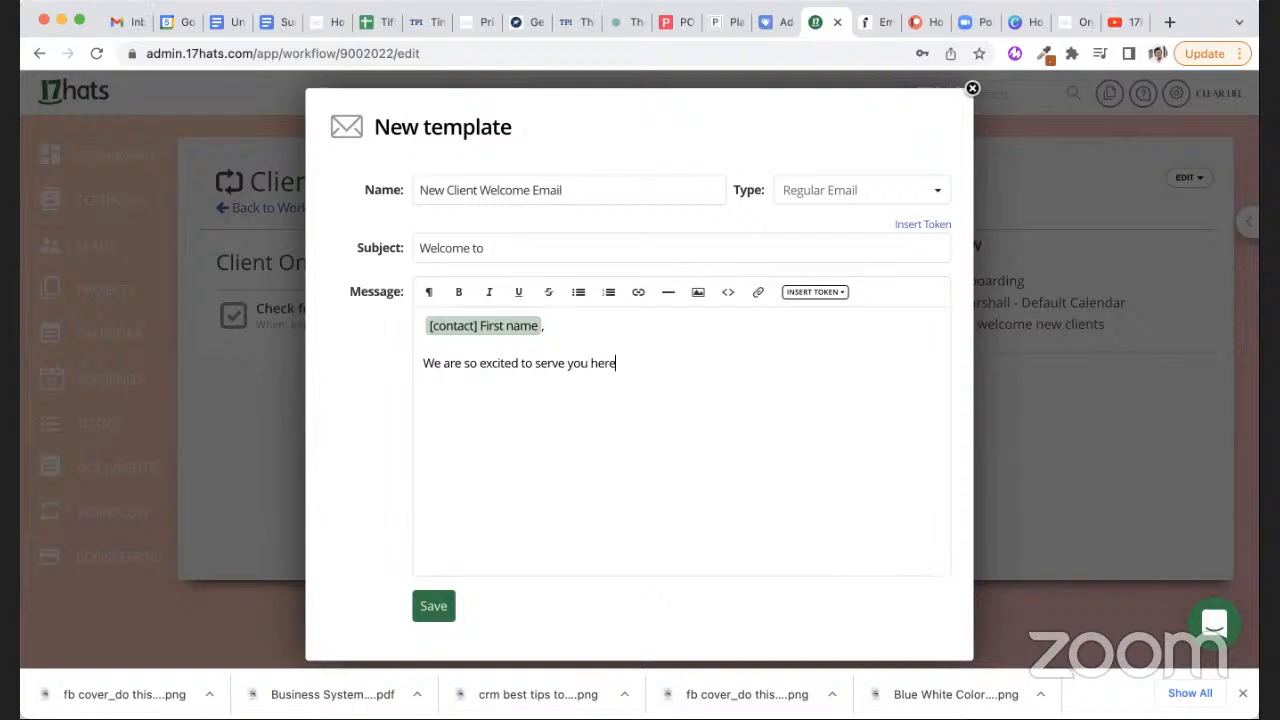
left_click(828, 293)
scroll(874, 449, "down", 5)
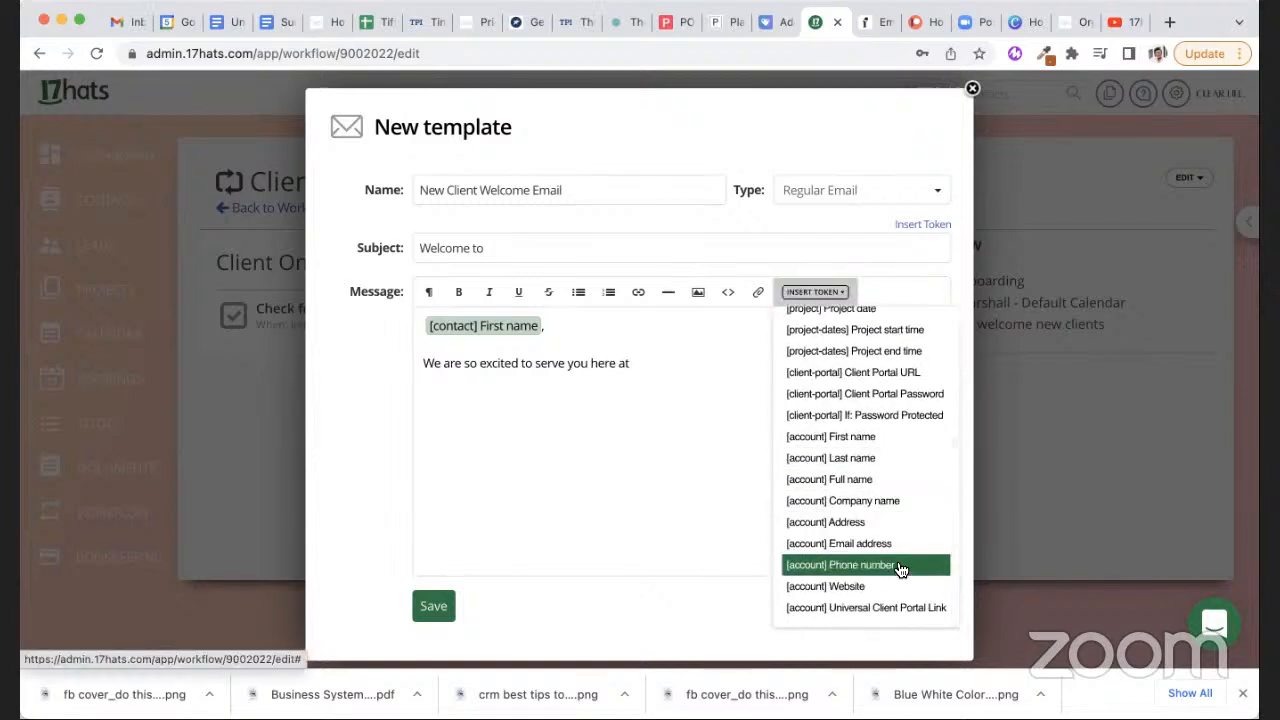
left_click(897, 506)
type("!")
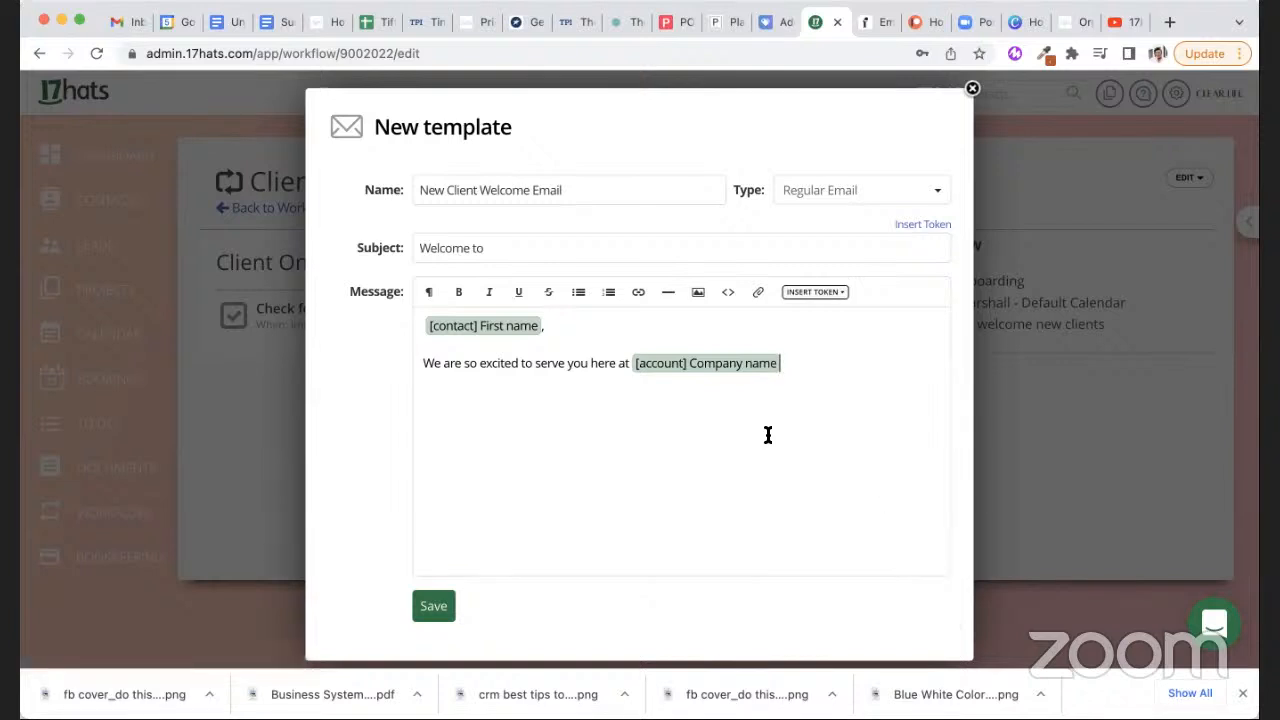
Step: Add the separate message lines "You can expect to..." and "Our operating hours are ..." below the opening sentence
key("Return")
key("Return")
type("You can expect to...")
key("Return")
key("Return")
key("Return")
type("Our operati")
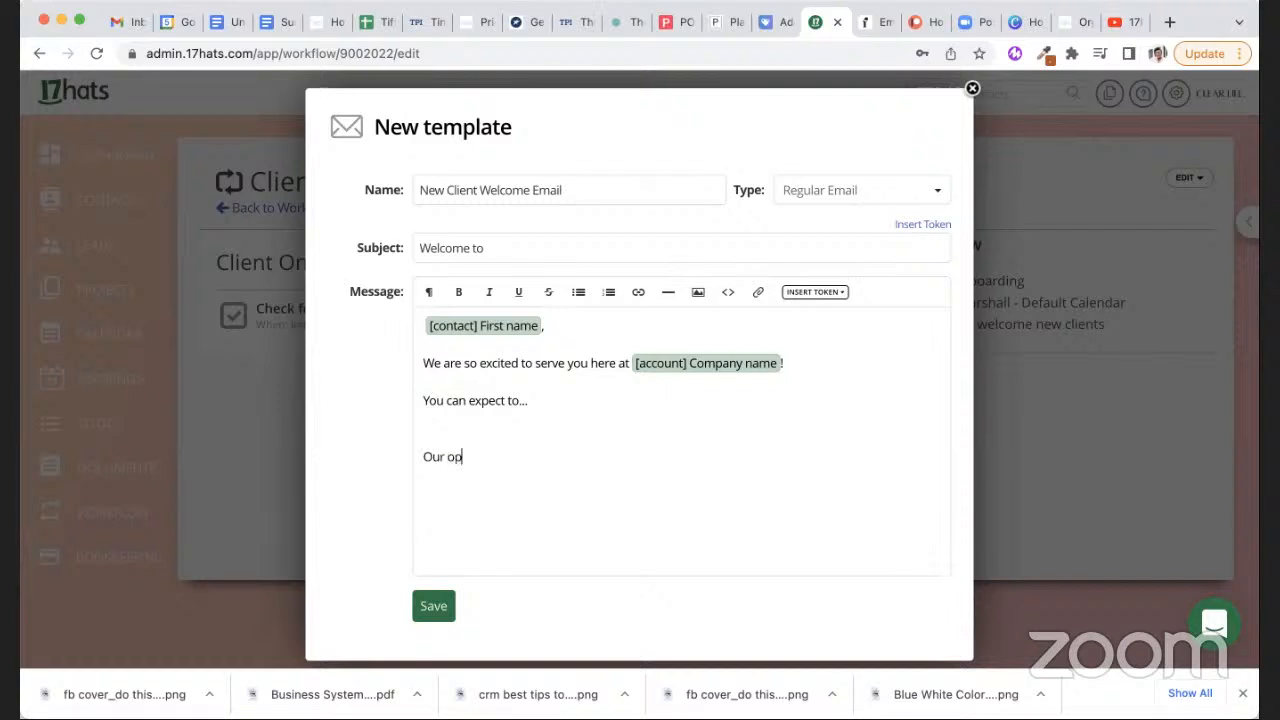
key("BackSpace")
type("ng hours are ...")
Step: Finish the message with the line "In the next few weeks..." and save both the template and the email action item
key("Return")
key("Return")
type("In the next")
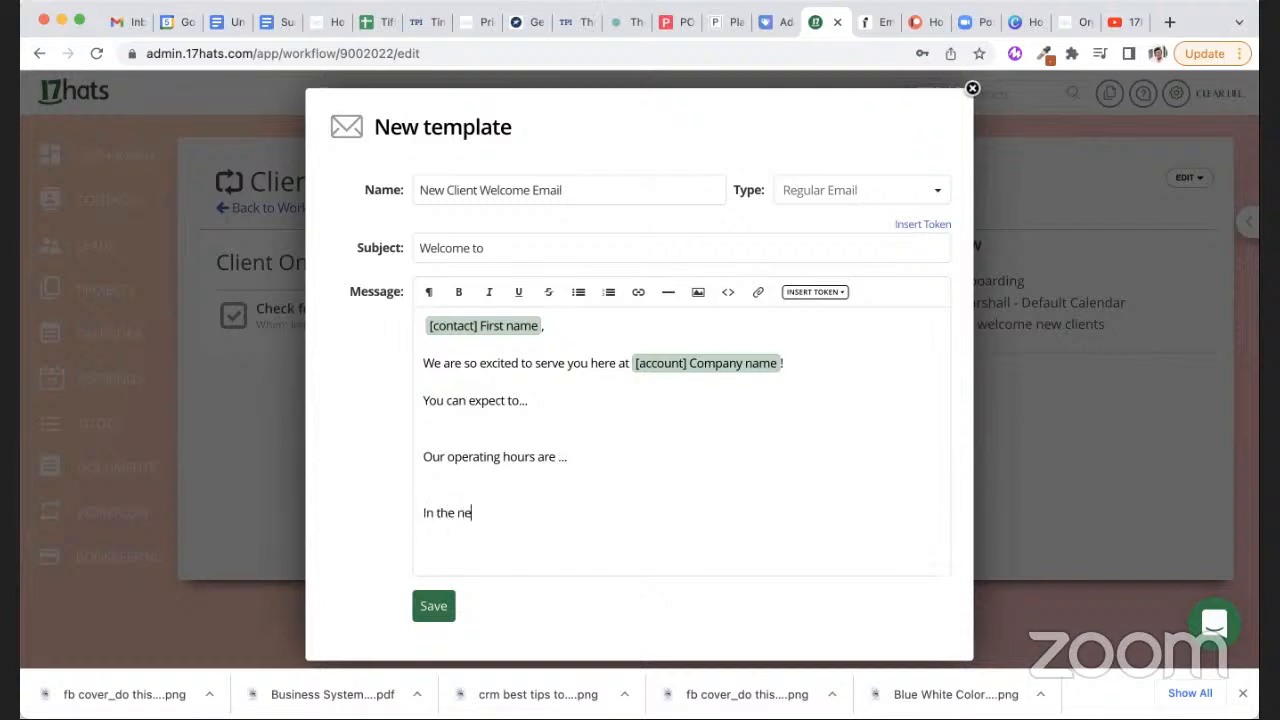
type(" few")
key("BackSpace")
type("few weeks...")
left_click(437, 612)
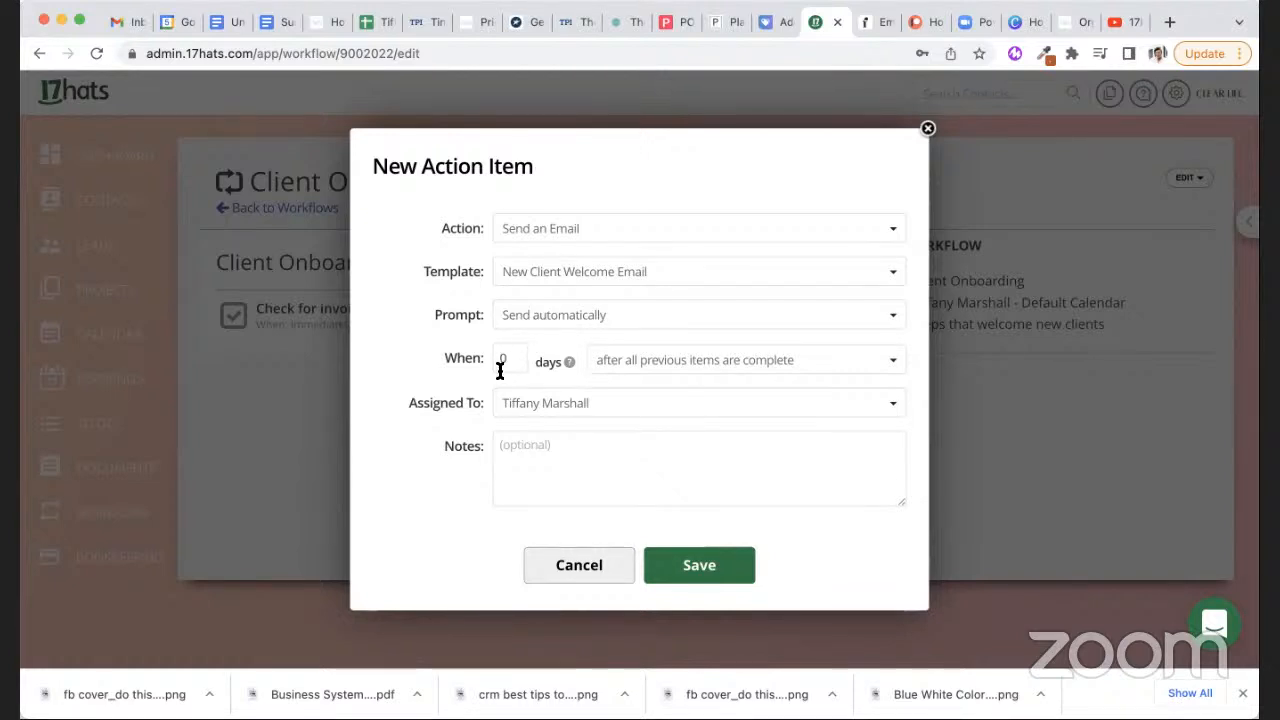
left_click(679, 563)
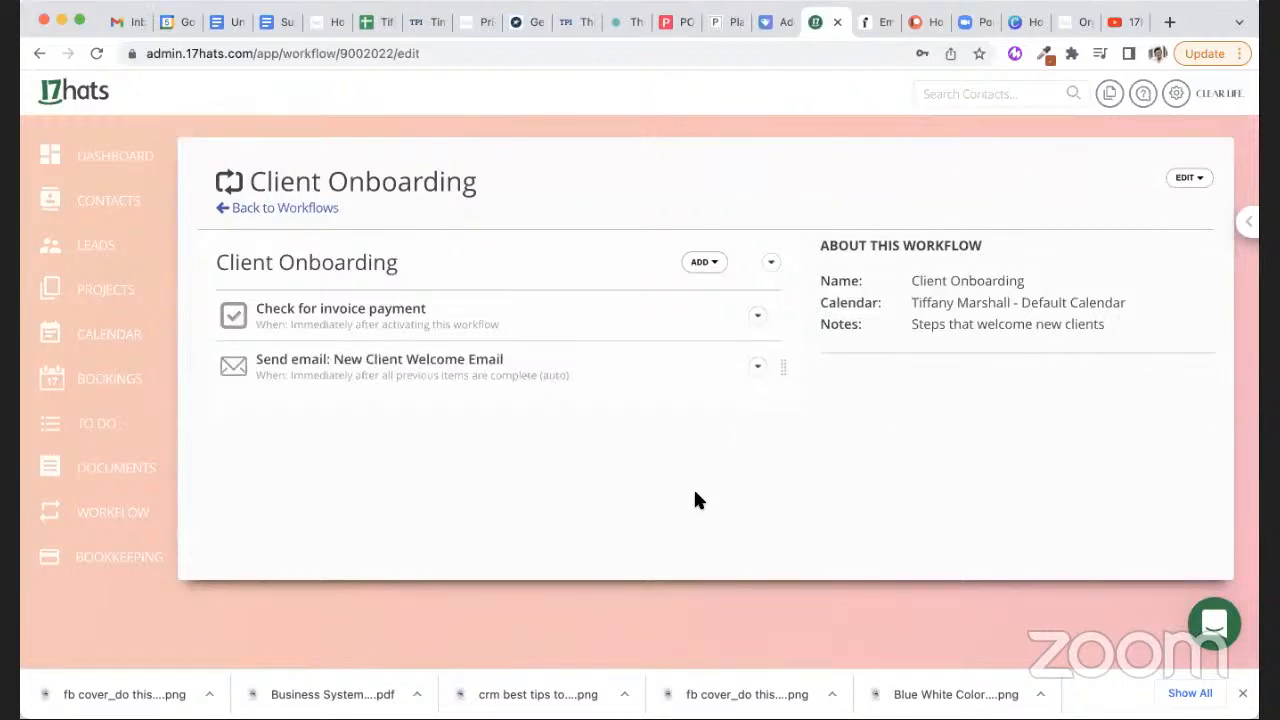
left_click(703, 264)
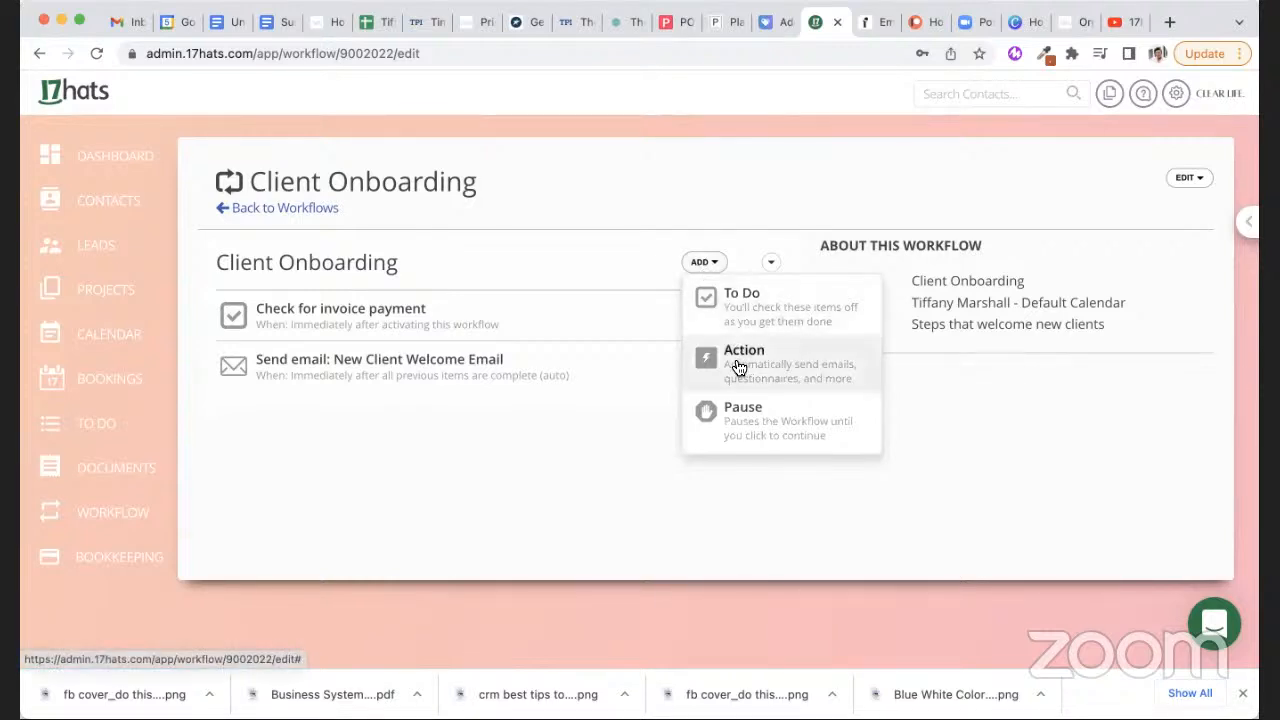
left_click(706, 266)
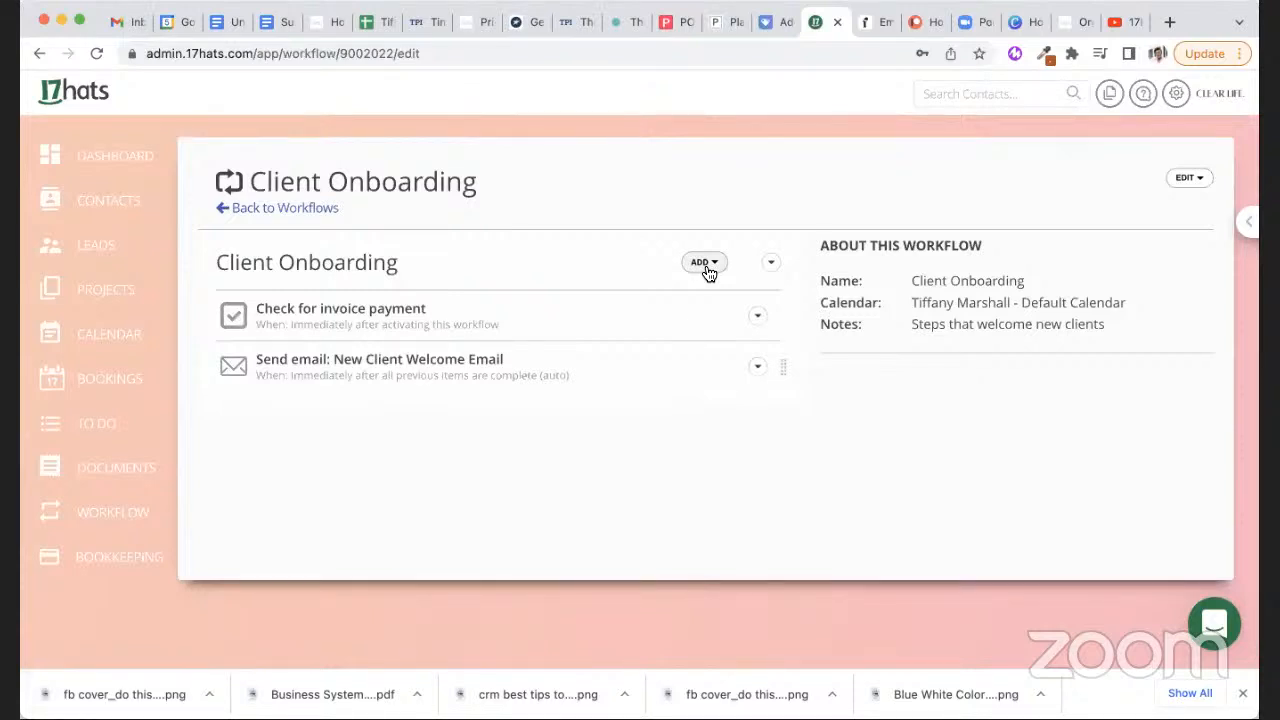
left_click(708, 268)
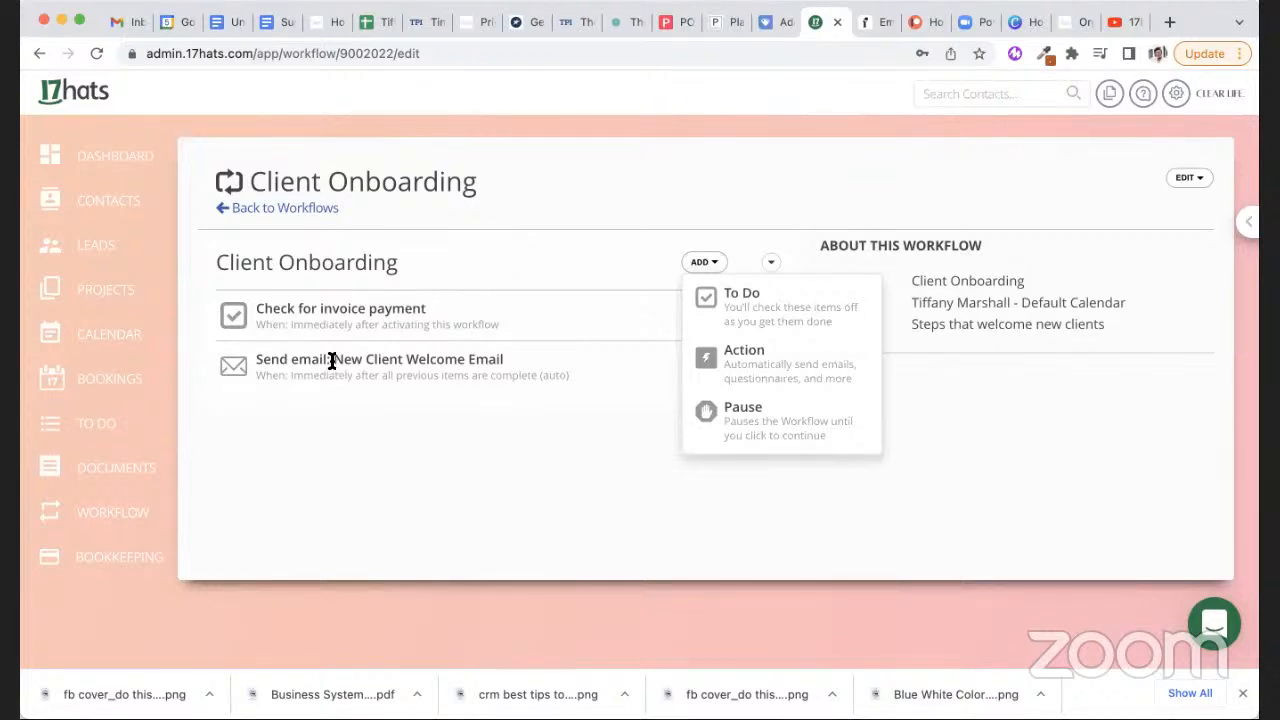
left_click(742, 356)
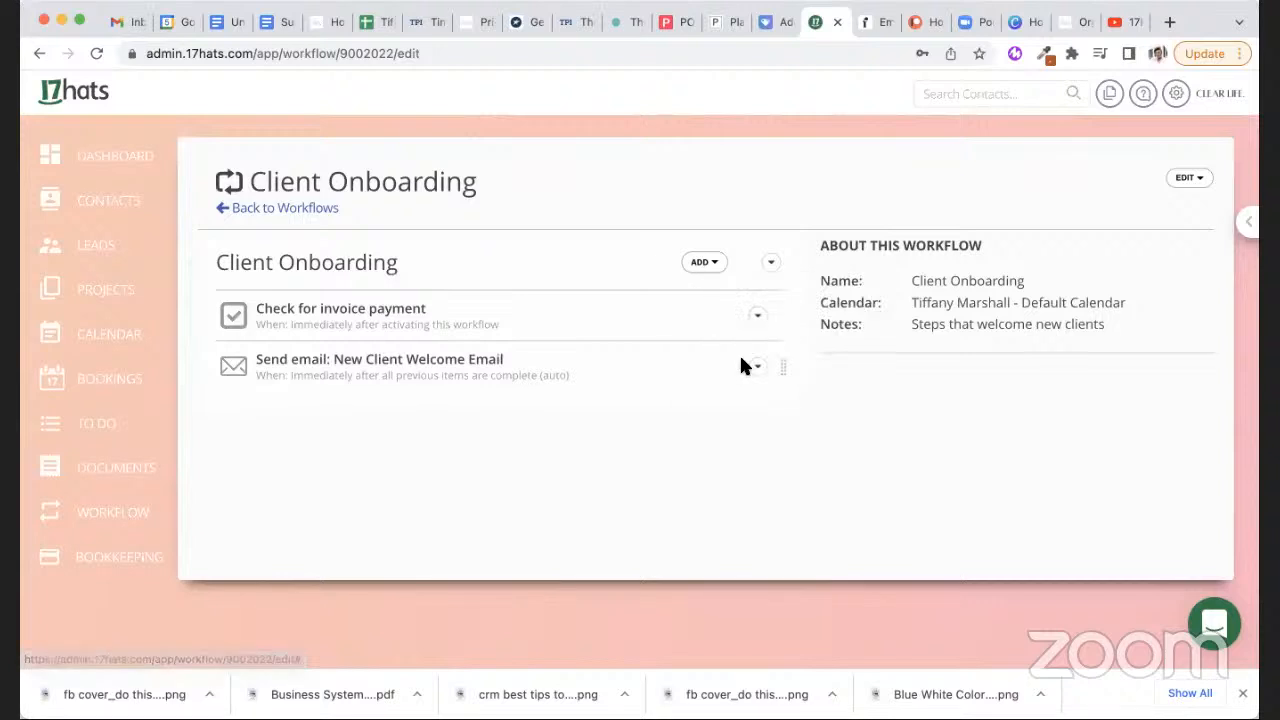
left_click(665, 233)
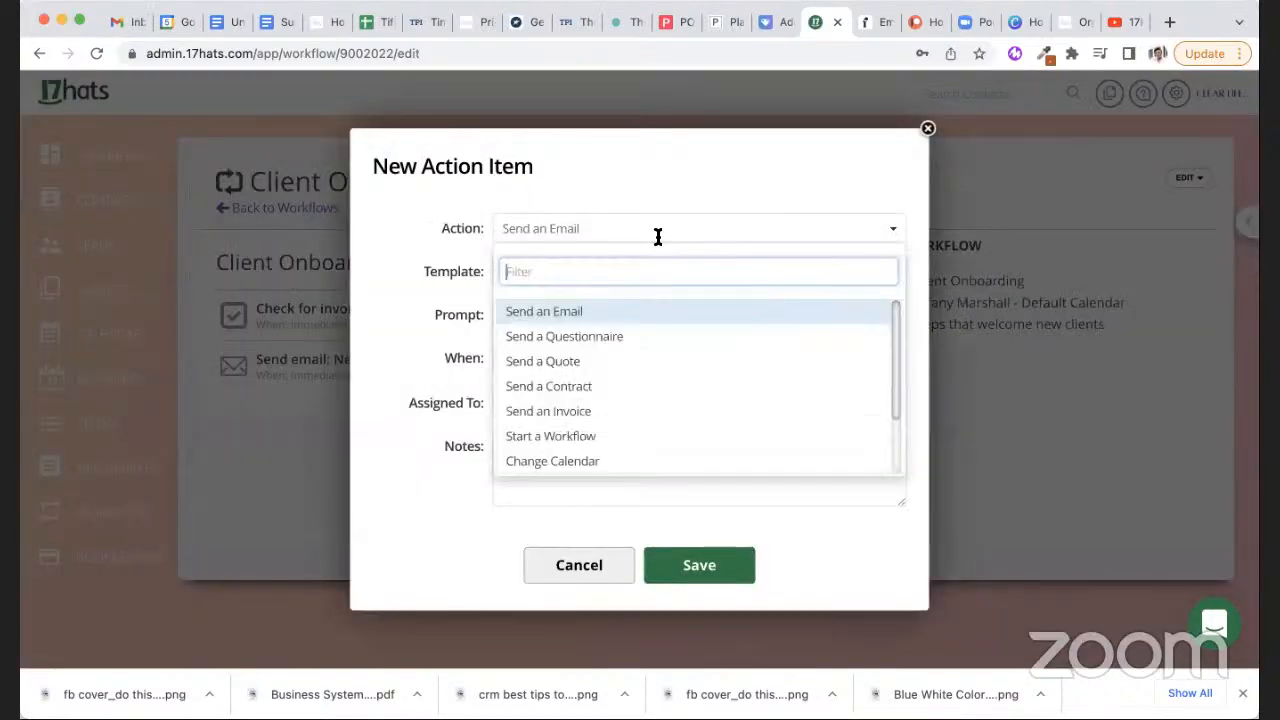
left_click(641, 336)
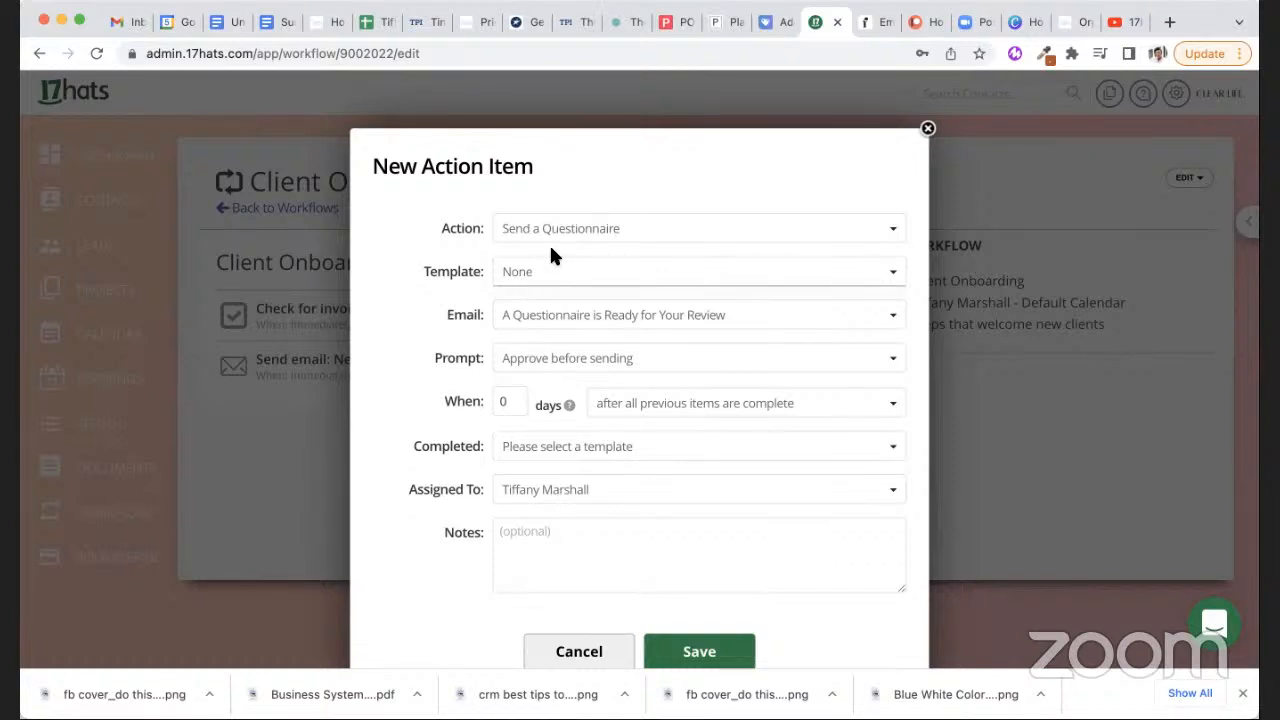
left_click(928, 129)
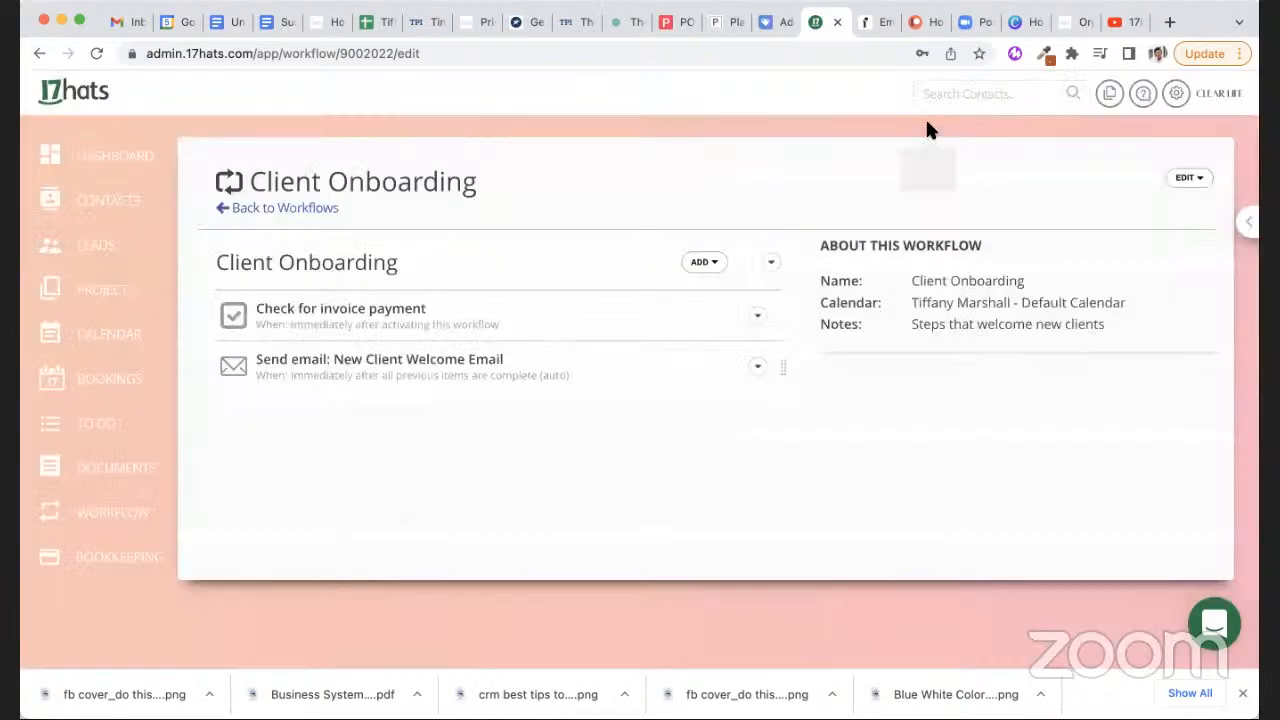
Step: Open a blank questionnaire template from the account templates, examine its options and question types, and discard it
left_click(1107, 98)
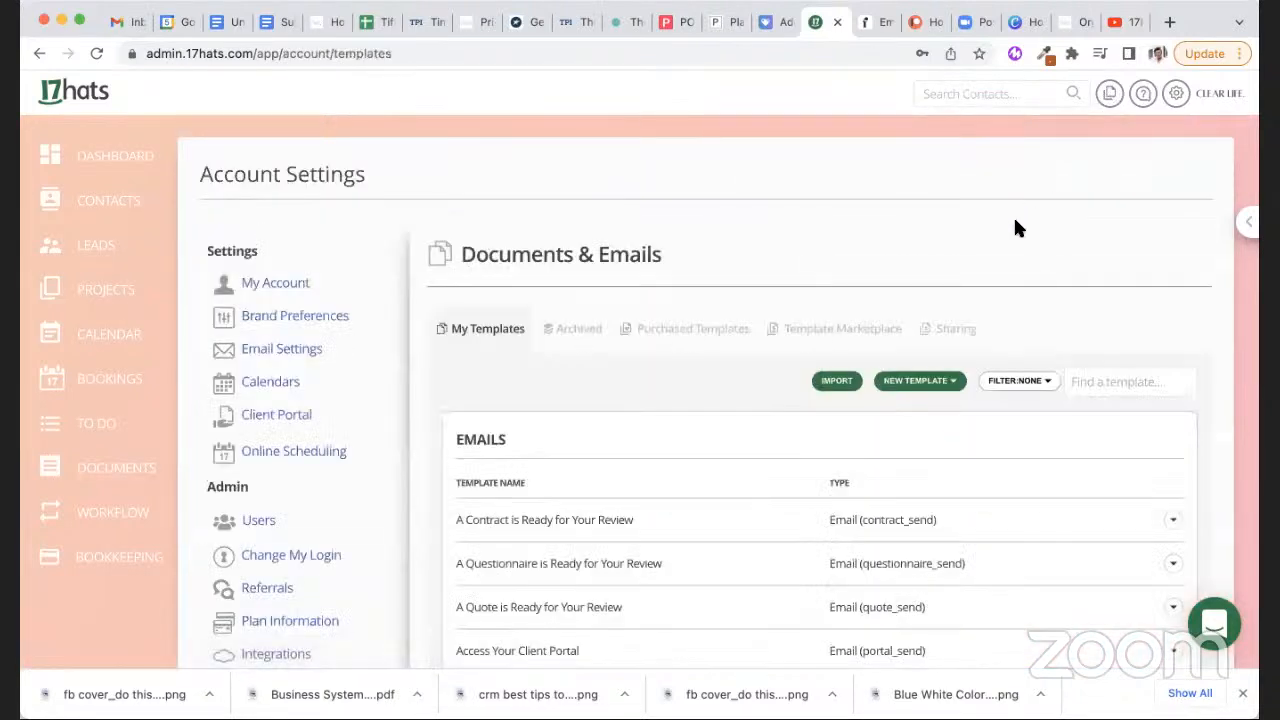
left_click(937, 384)
left_click(915, 500)
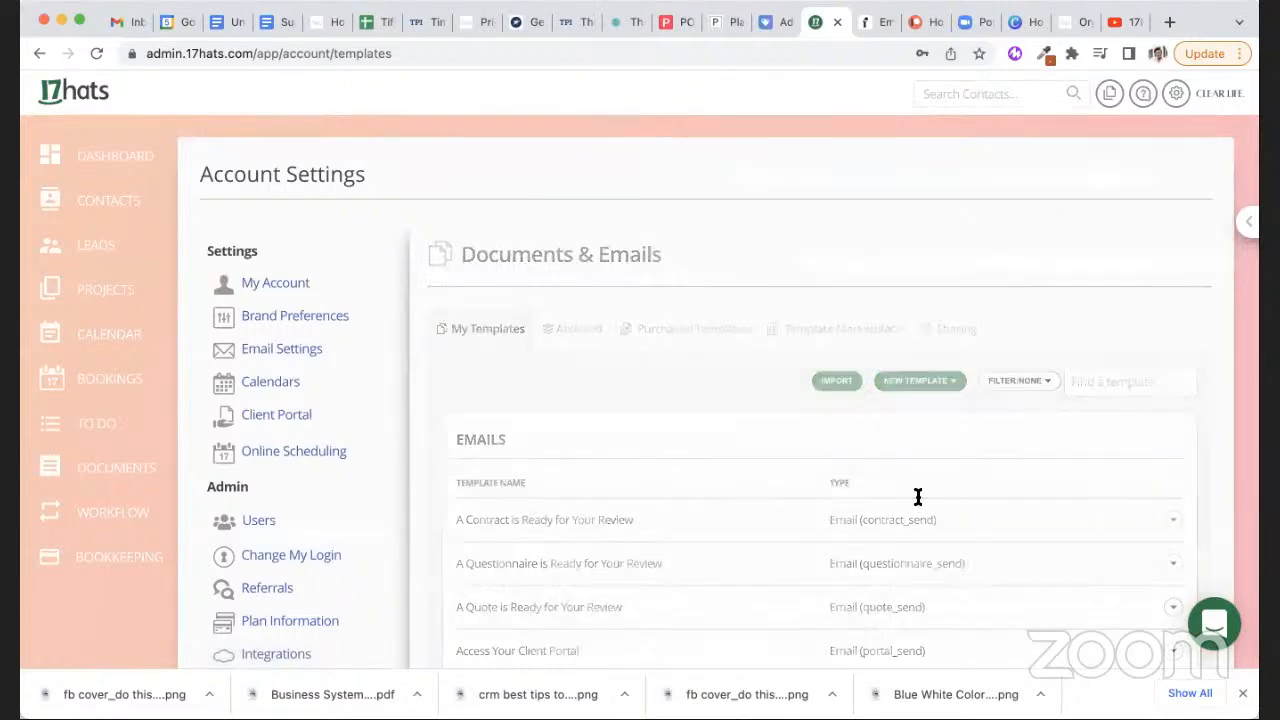
scroll(800, 490, "down", 3)
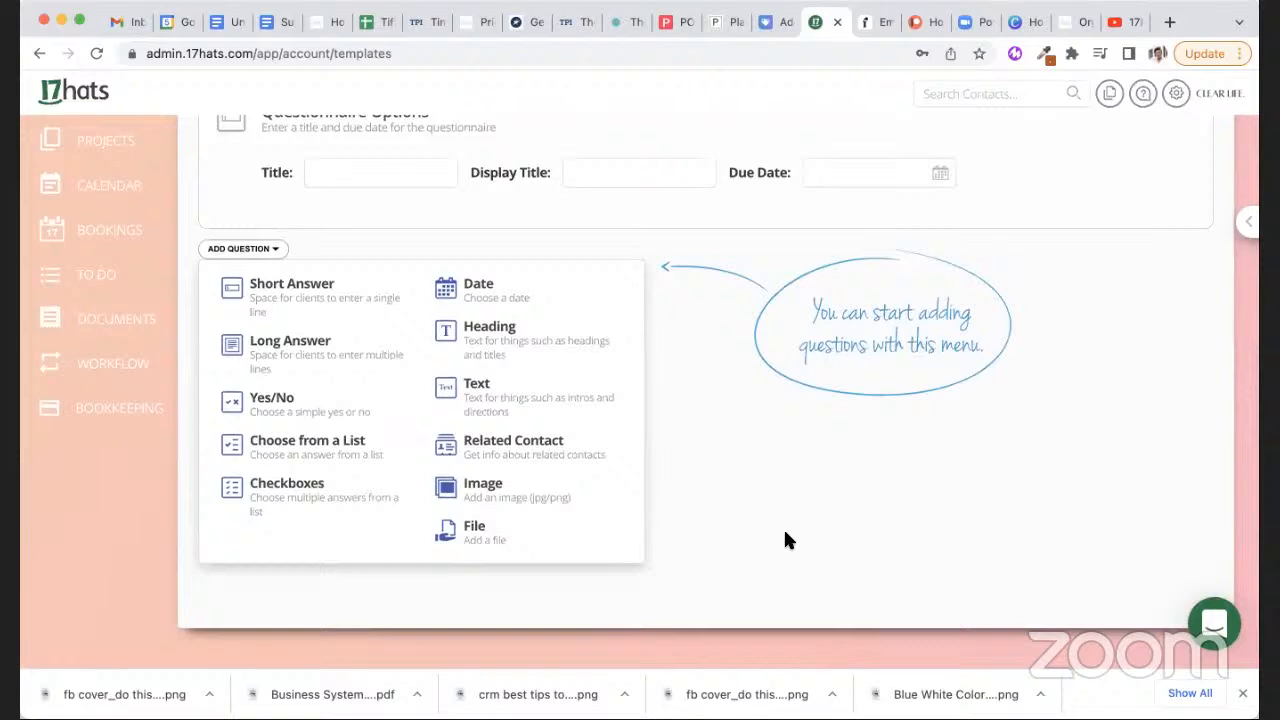
scroll(785, 540, "up", 2)
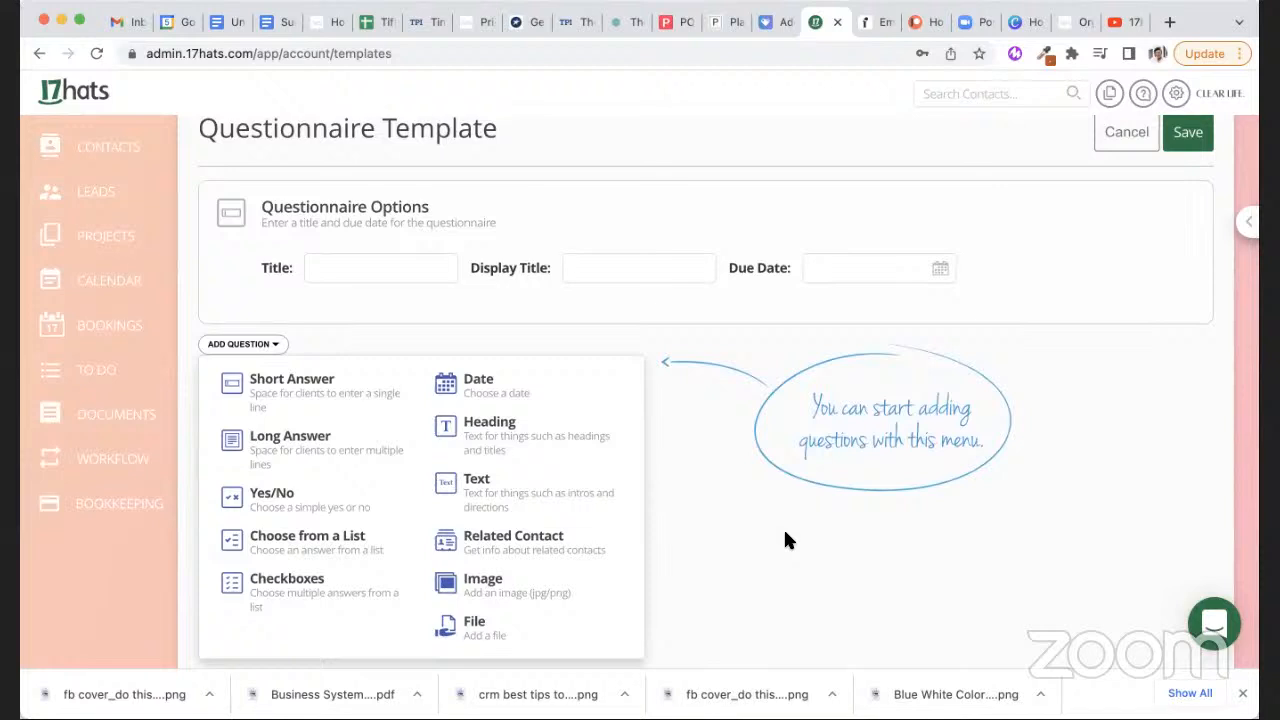
scroll(785, 540, "up", 1)
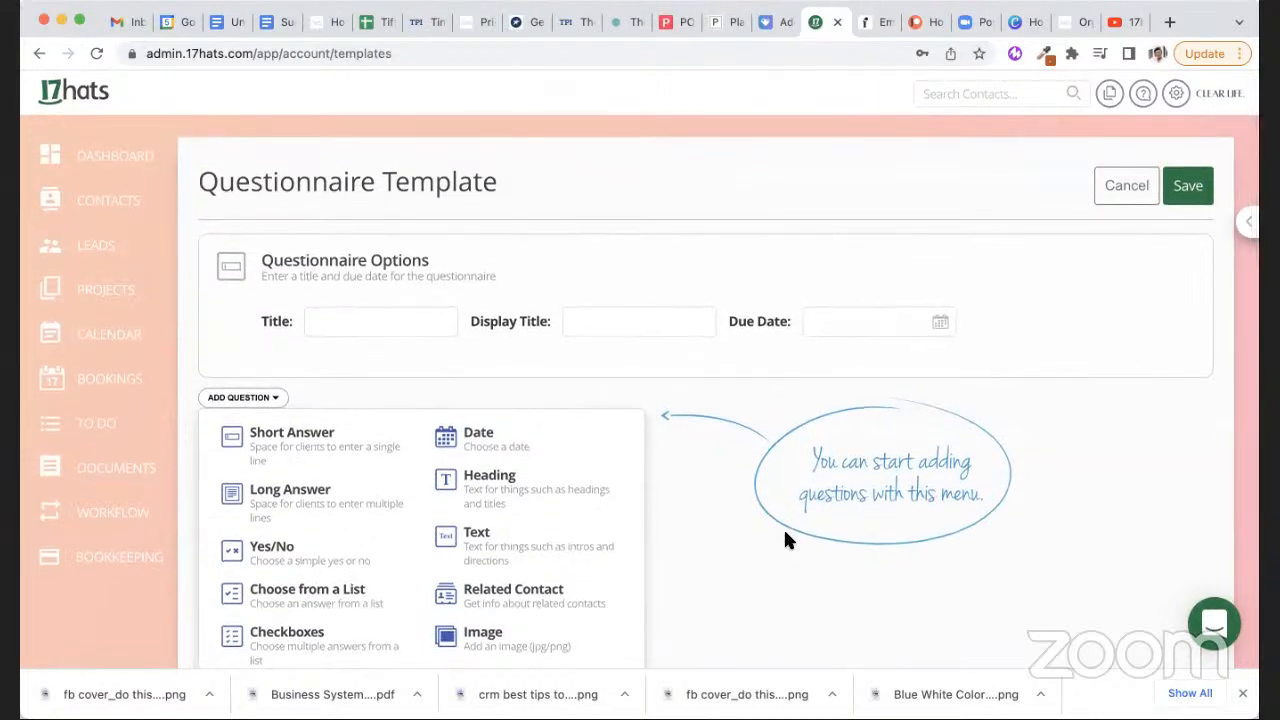
left_click(1116, 186)
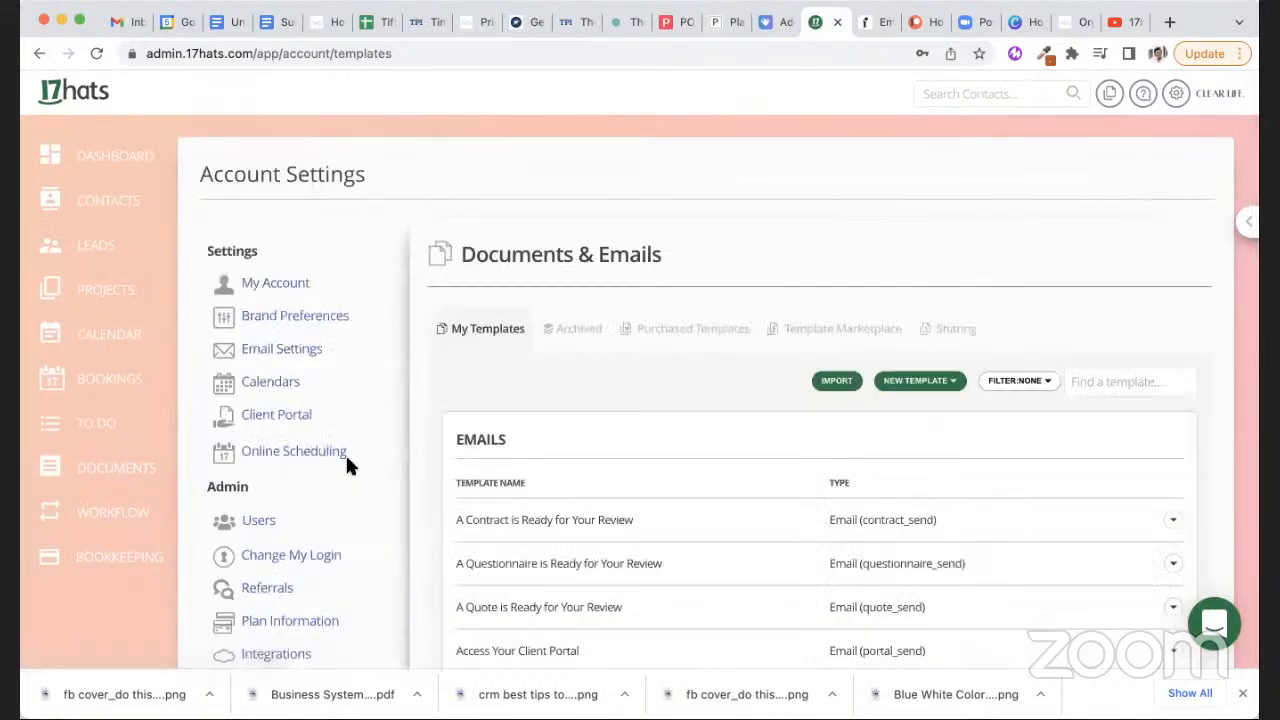
Step: Reopen the Client Onboarding workflow template
left_click(131, 514)
left_click(1171, 177)
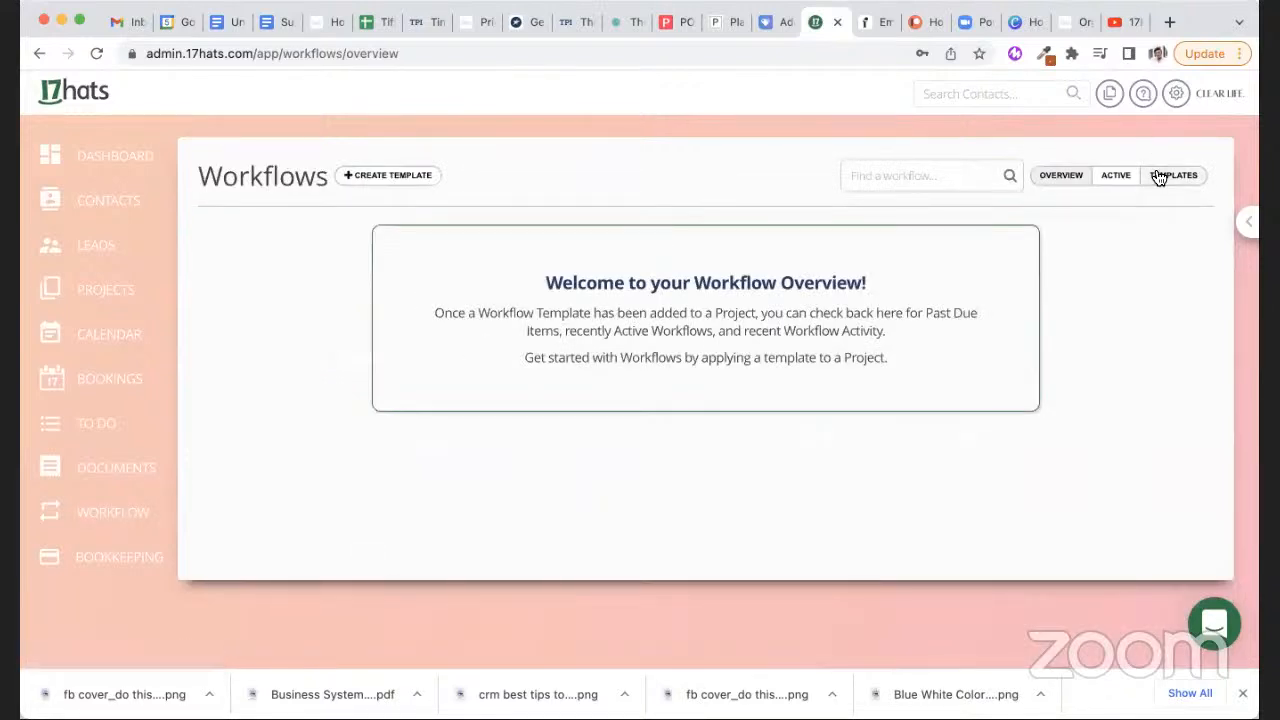
left_click(540, 287)
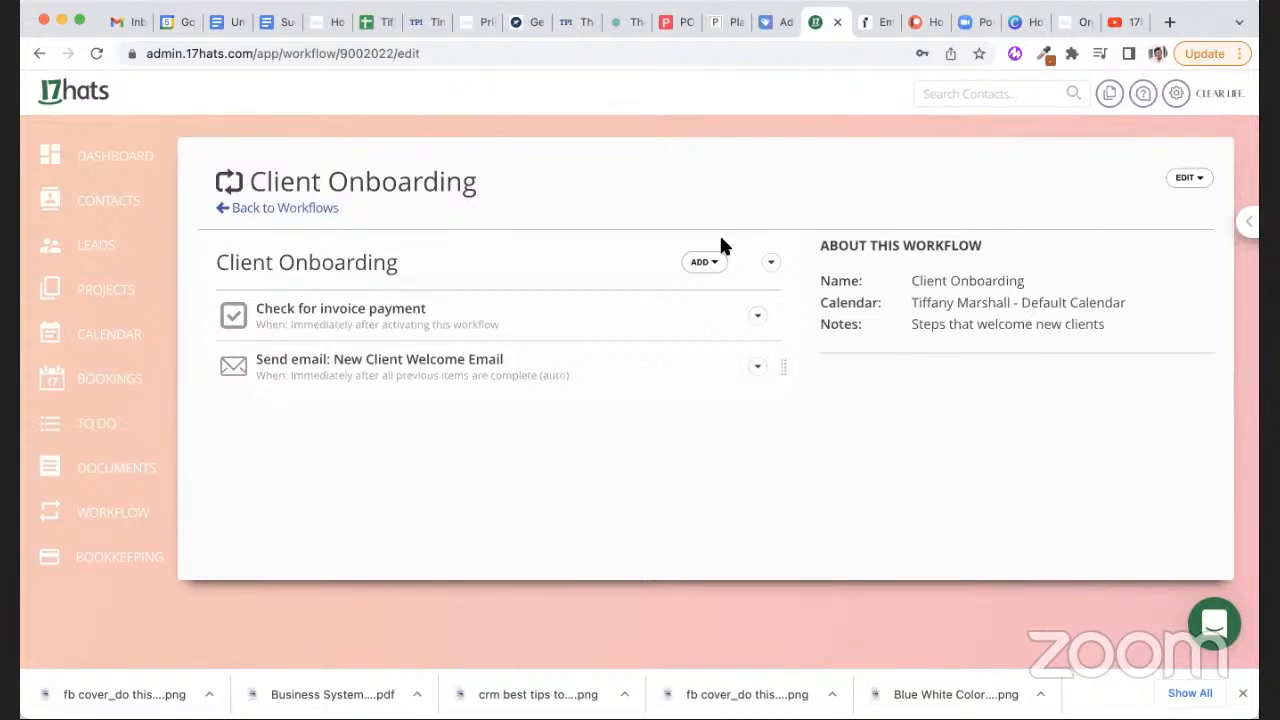
Step: Try to save a Send a Questionnaire action without a template, set to 1 day after all previous items are complete
left_click(705, 262)
left_click(744, 370)
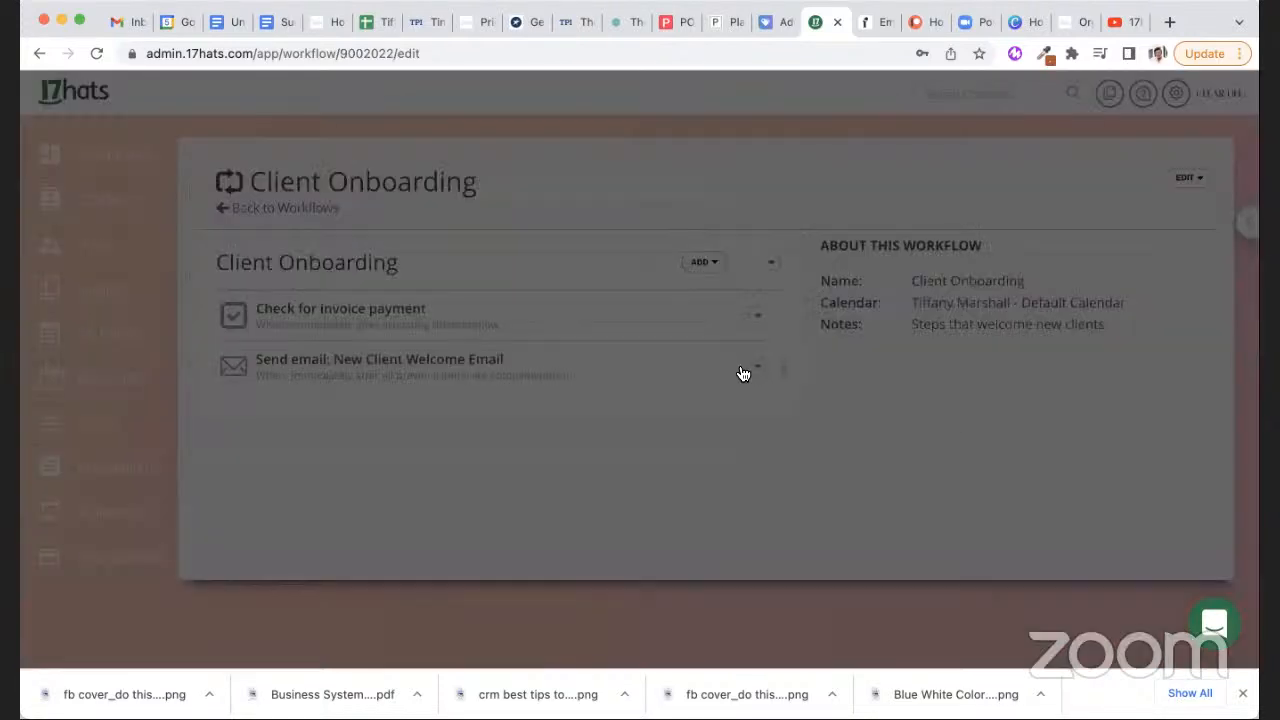
left_click(609, 229)
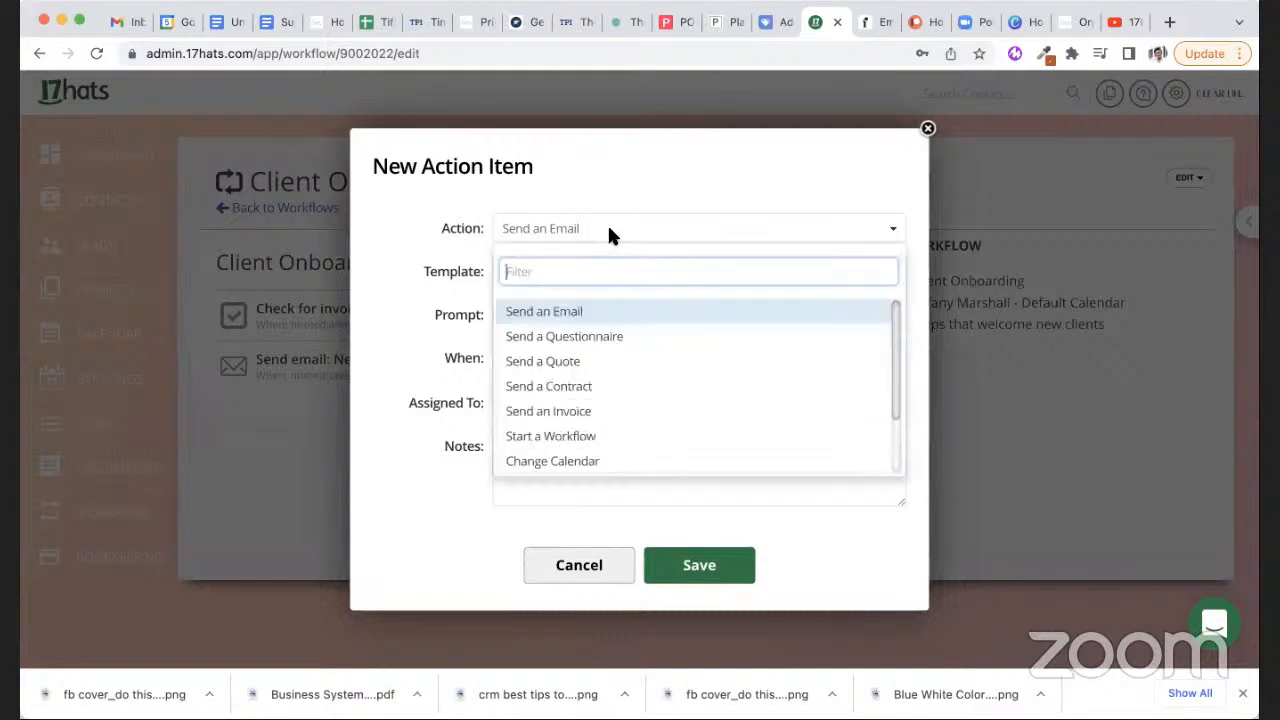
left_click(597, 336)
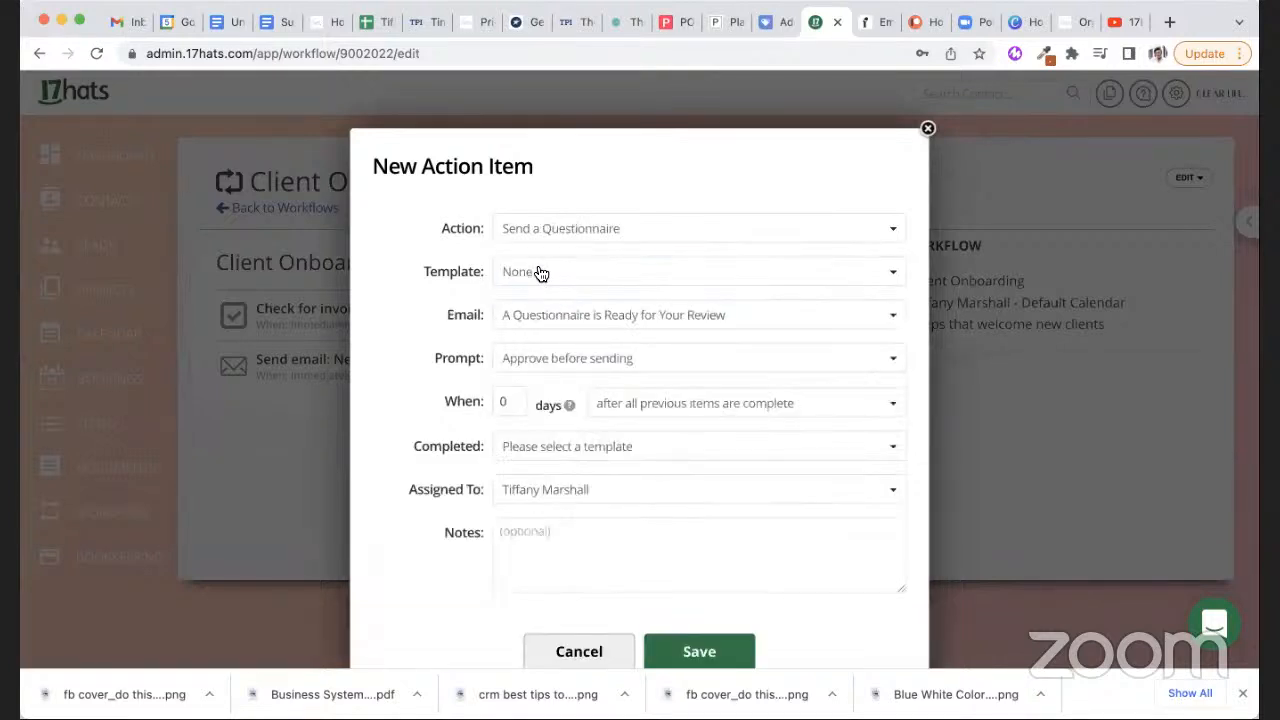
left_click(526, 400)
key("BackSpace")
type("1")
left_click(670, 659)
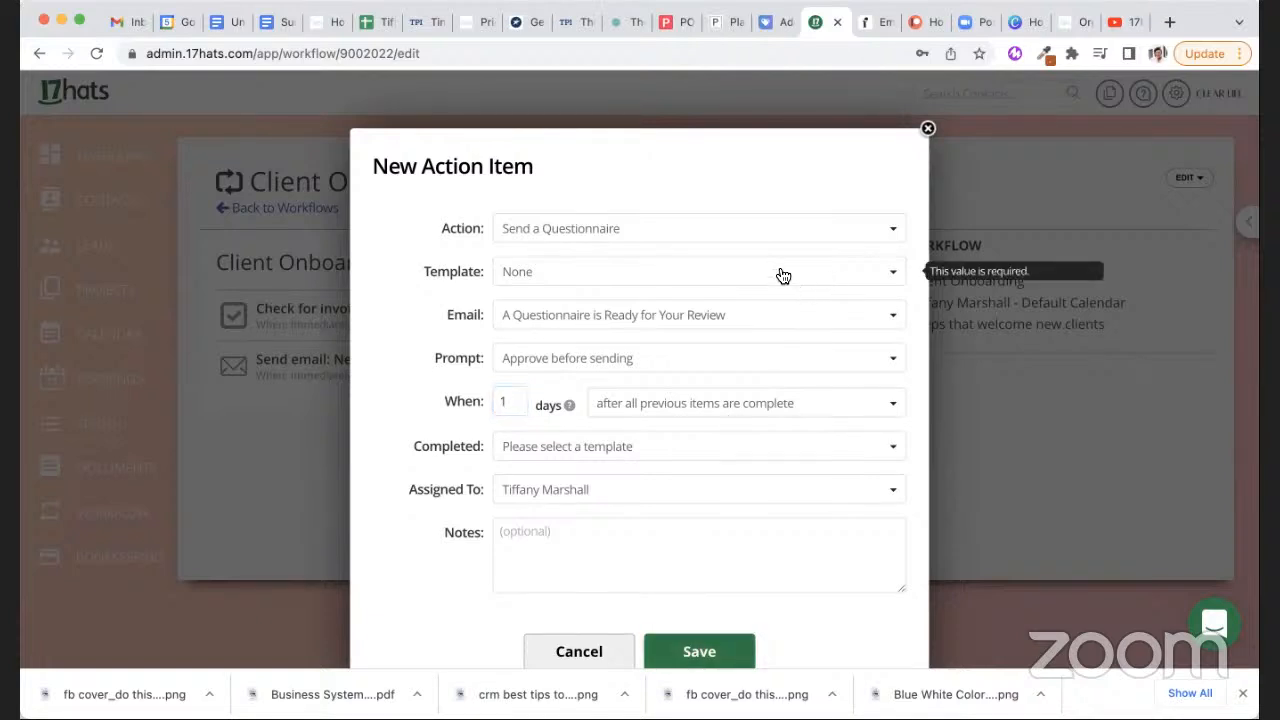
left_click(928, 131)
Step: Examine the To Do, Action and Pause item types available for the Client Onboarding workflow, closing the blank to-do and action forms without saving
left_click(697, 262)
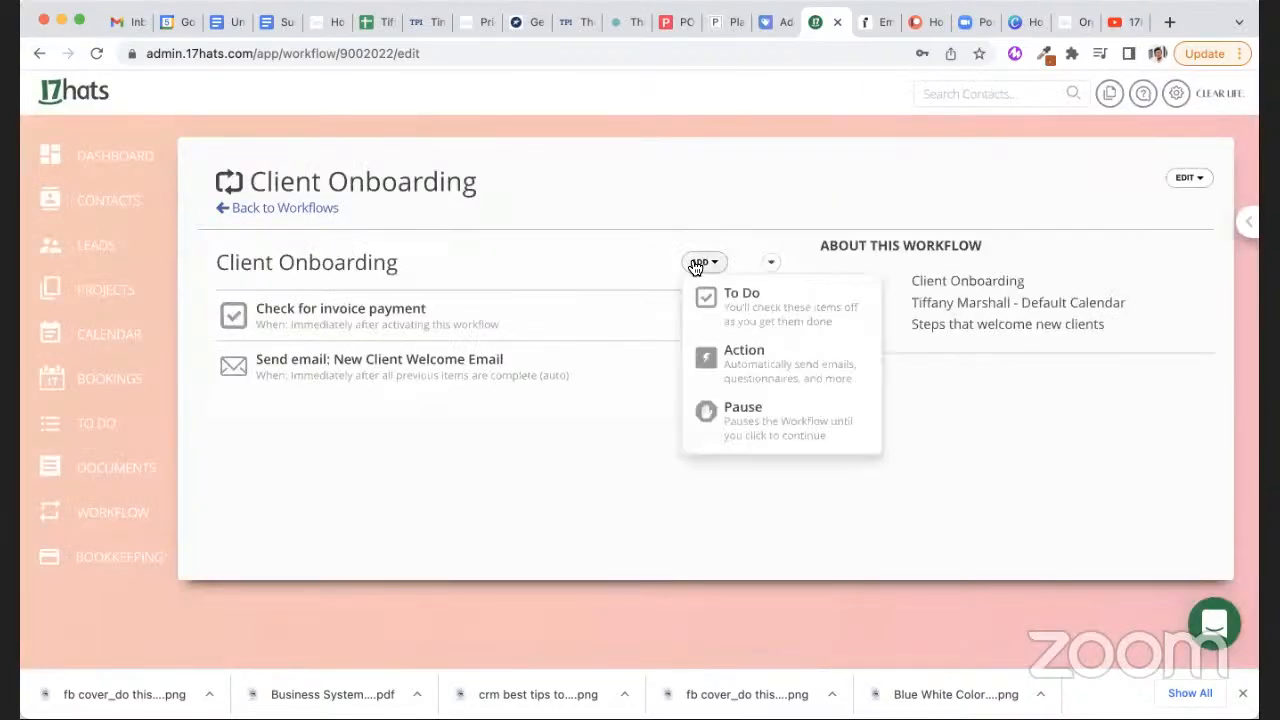
left_click(731, 357)
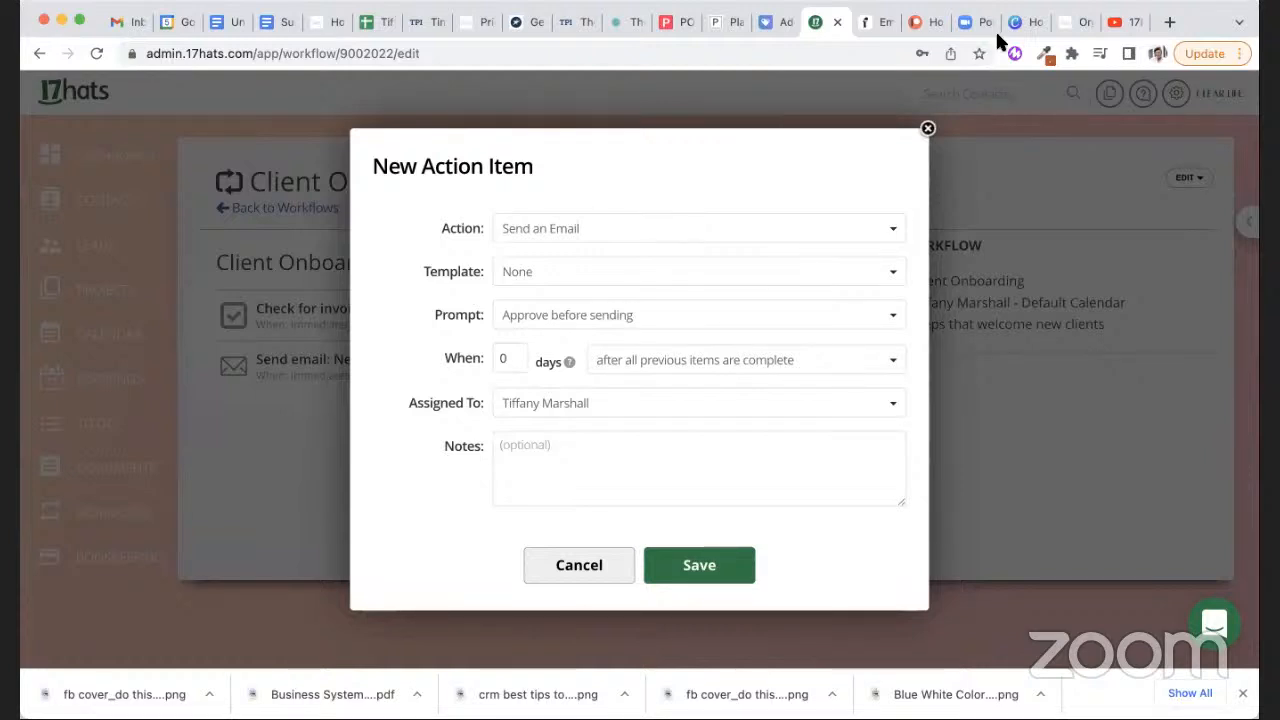
left_click(928, 130)
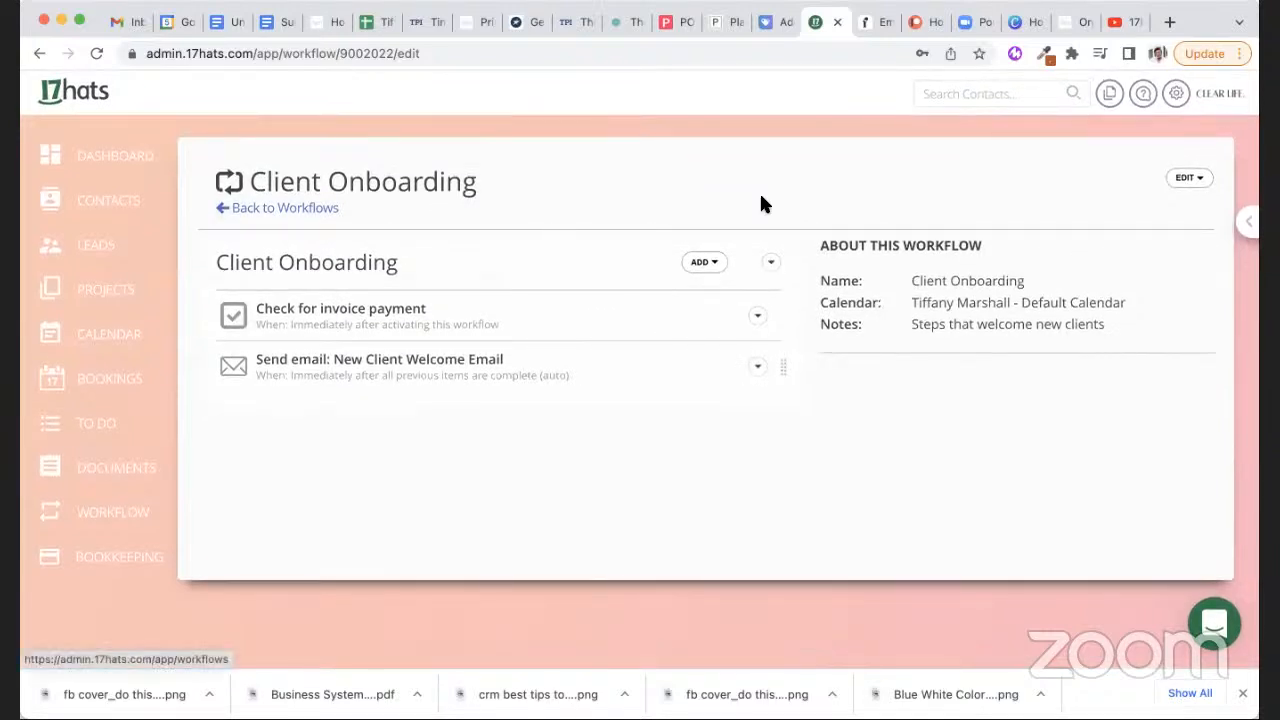
left_click(702, 264)
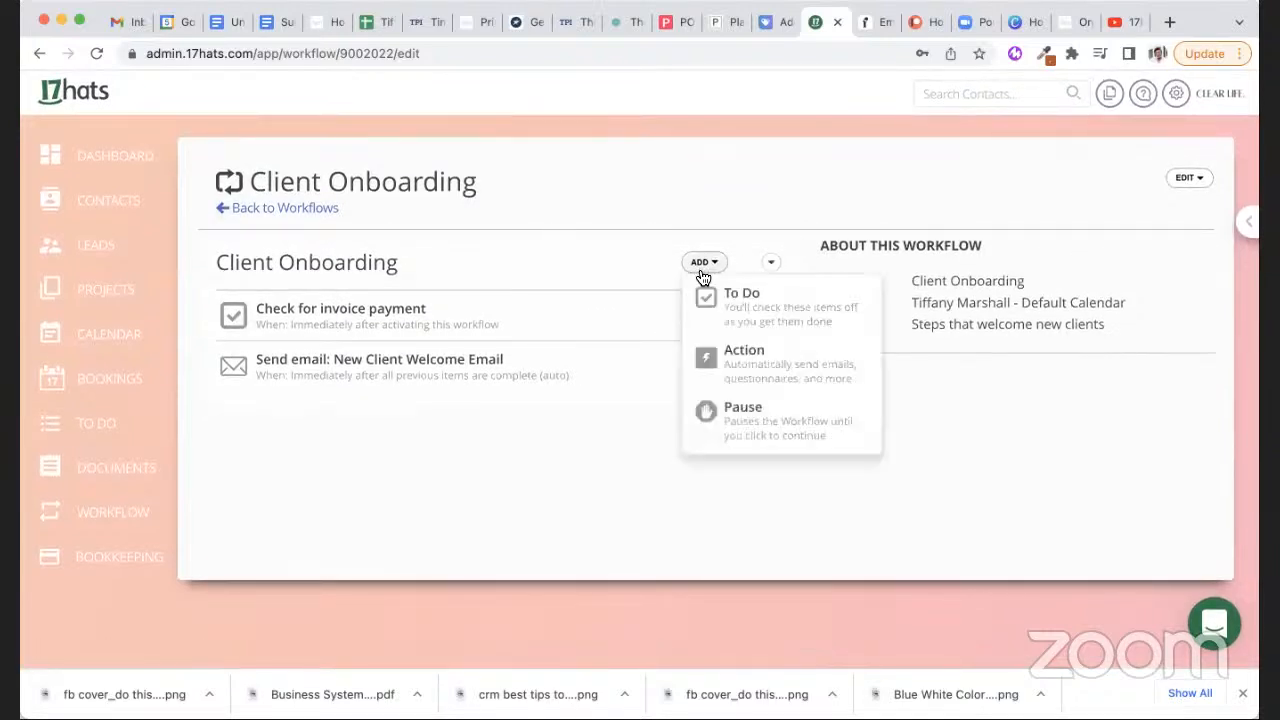
left_click(752, 316)
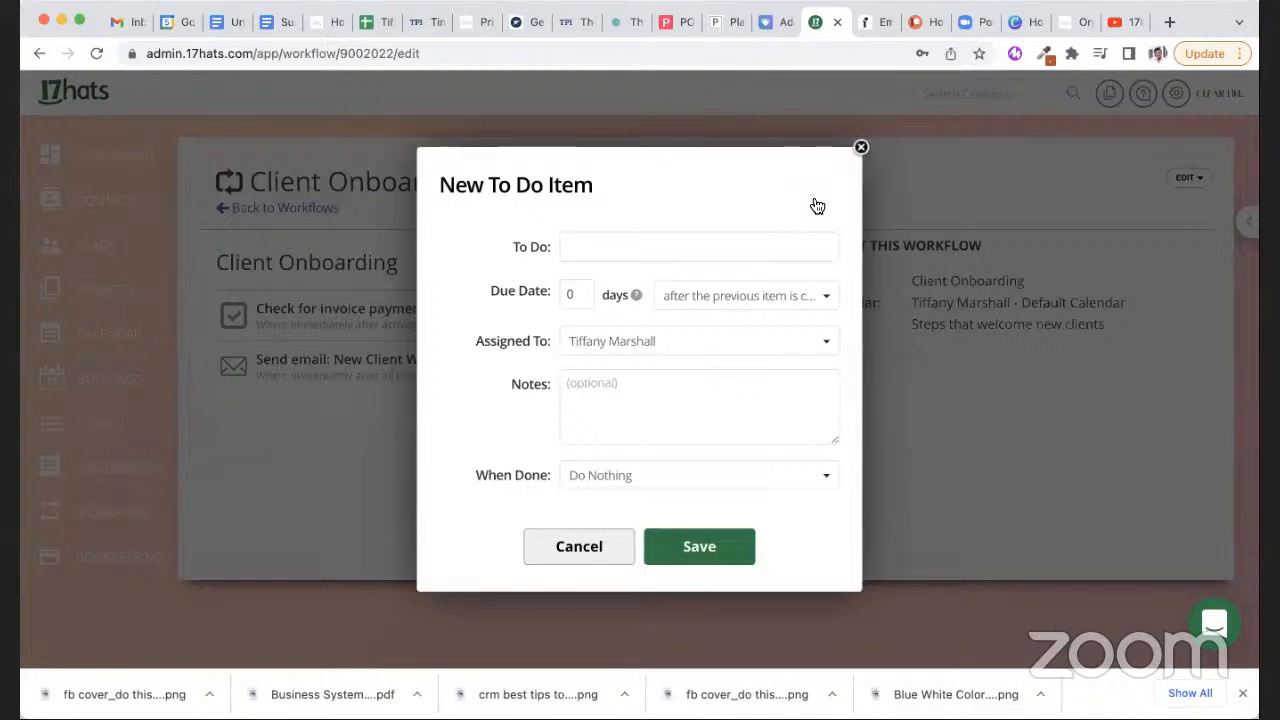
left_click(861, 147)
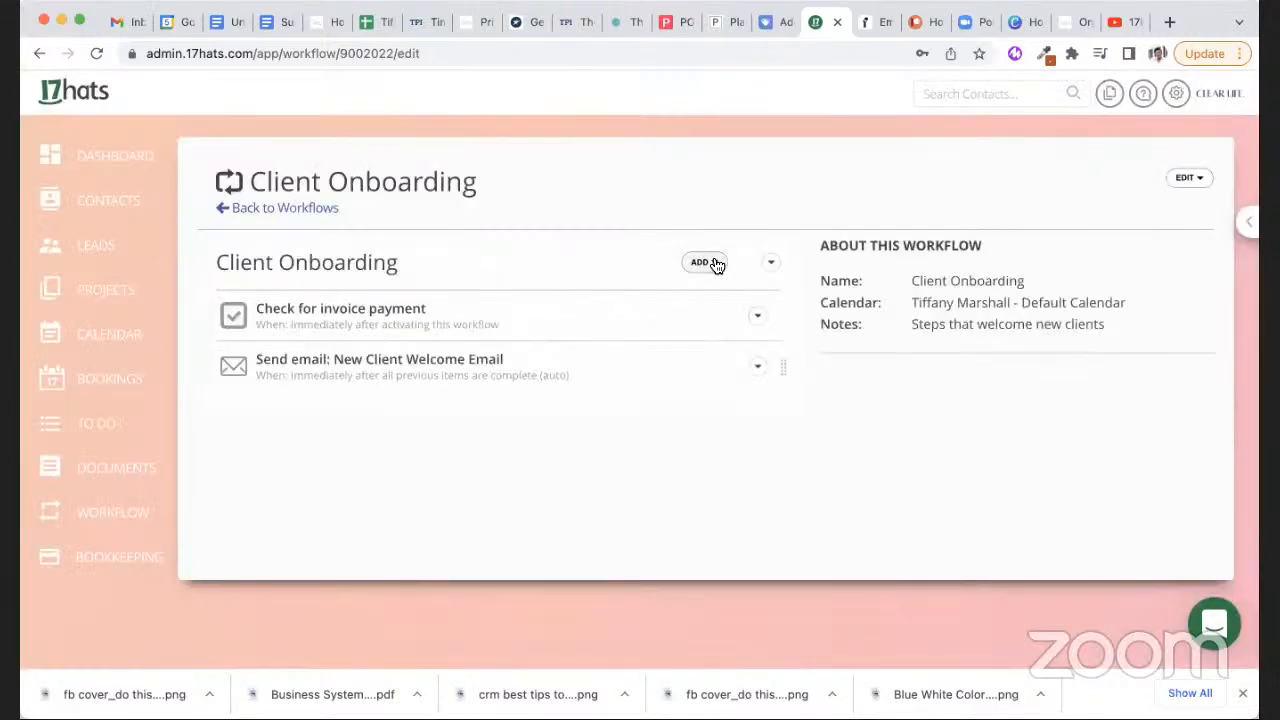
left_click(711, 262)
left_click(712, 370)
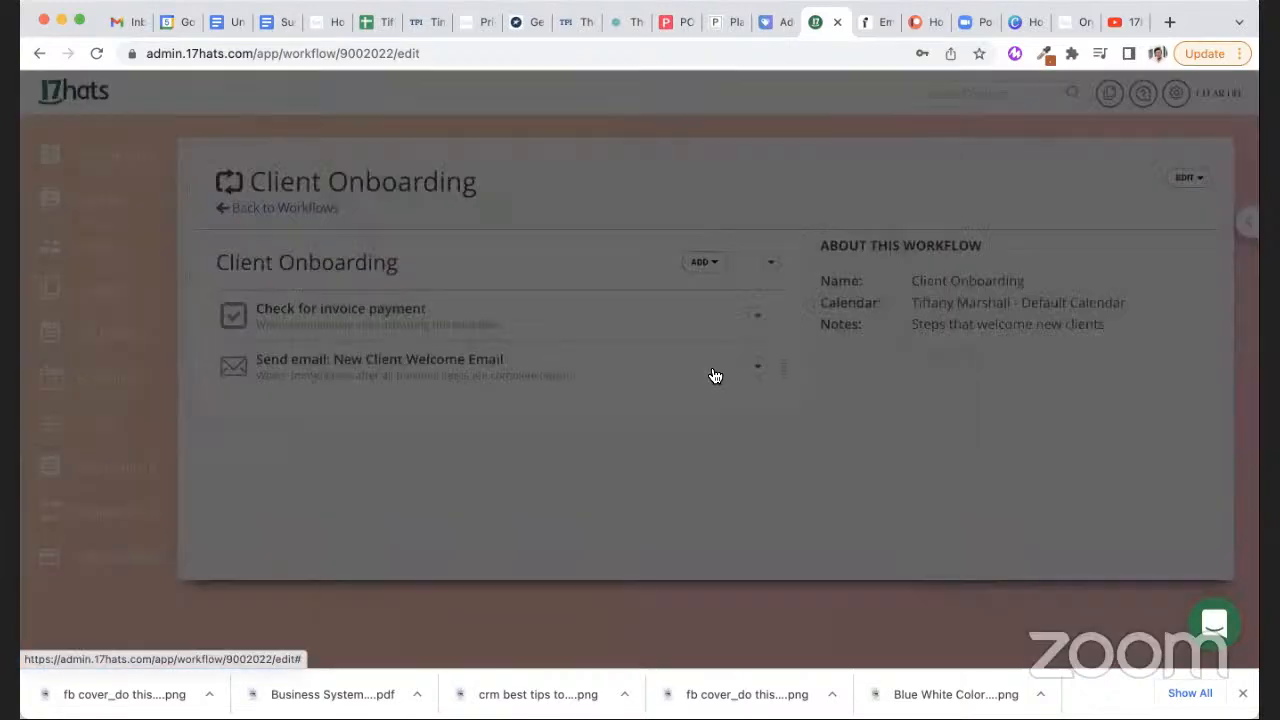
left_click(928, 128)
left_click(714, 262)
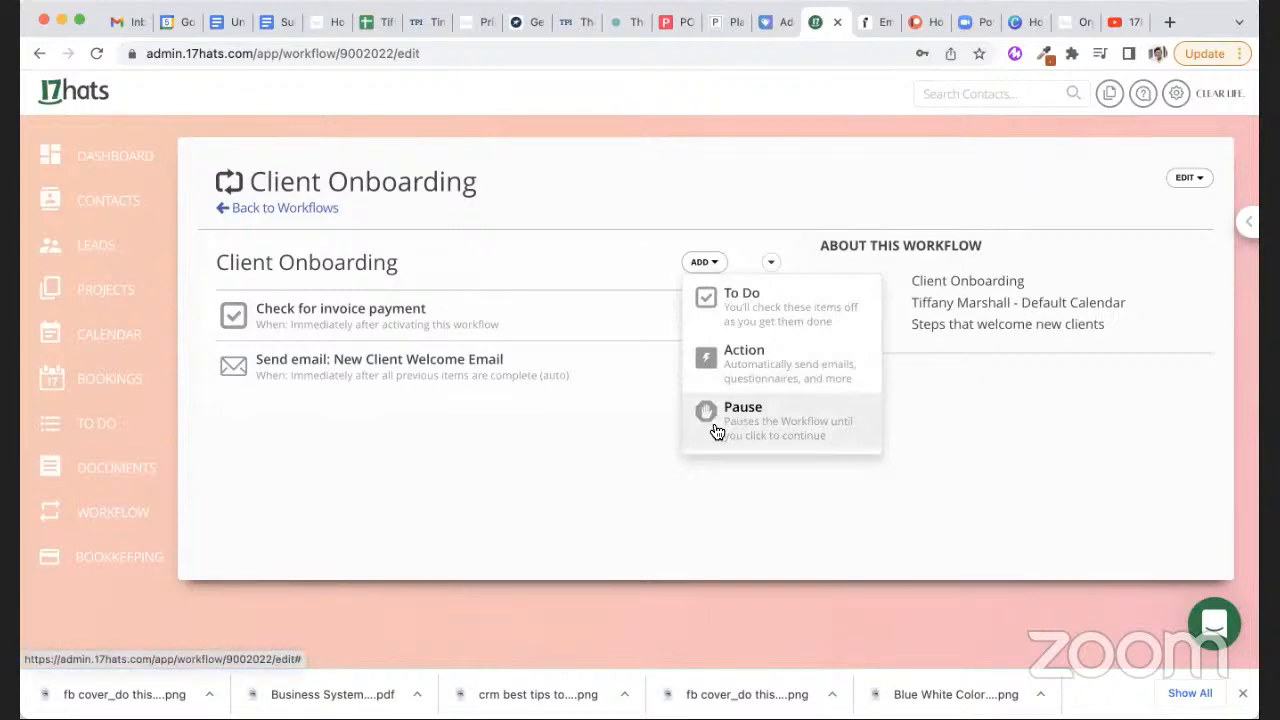
left_click(699, 262)
left_click(700, 264)
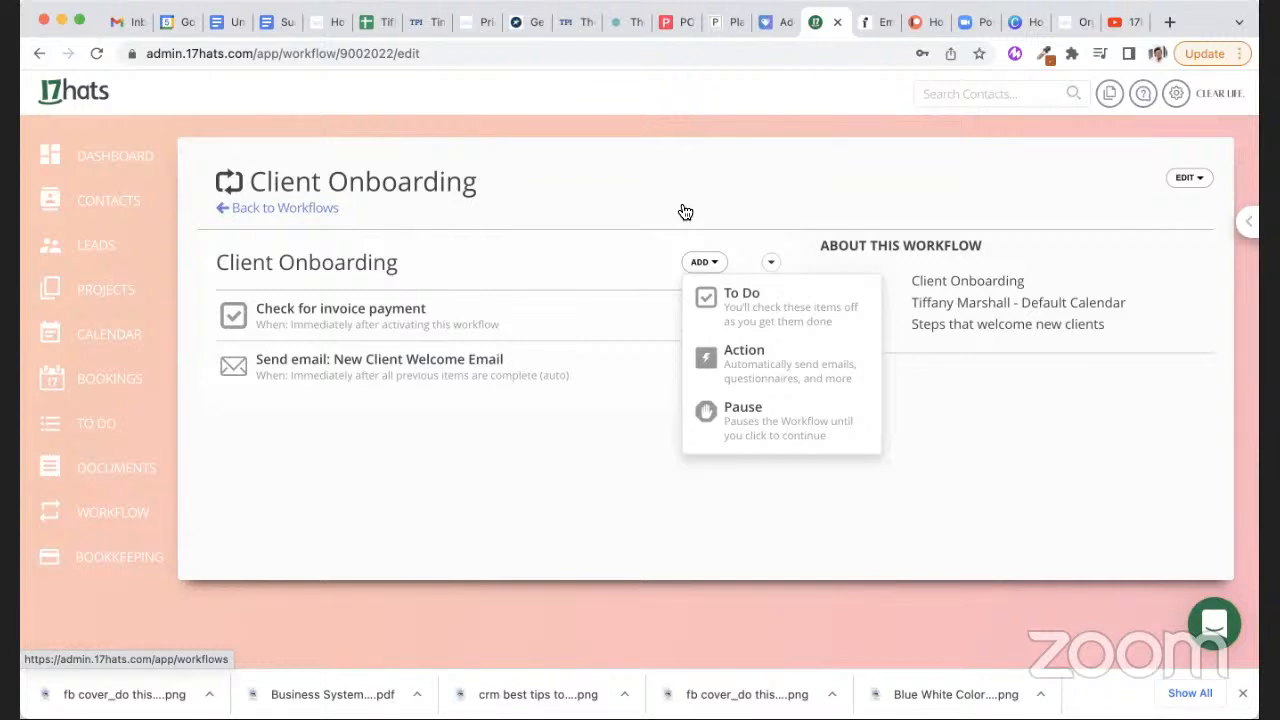
left_click(703, 264)
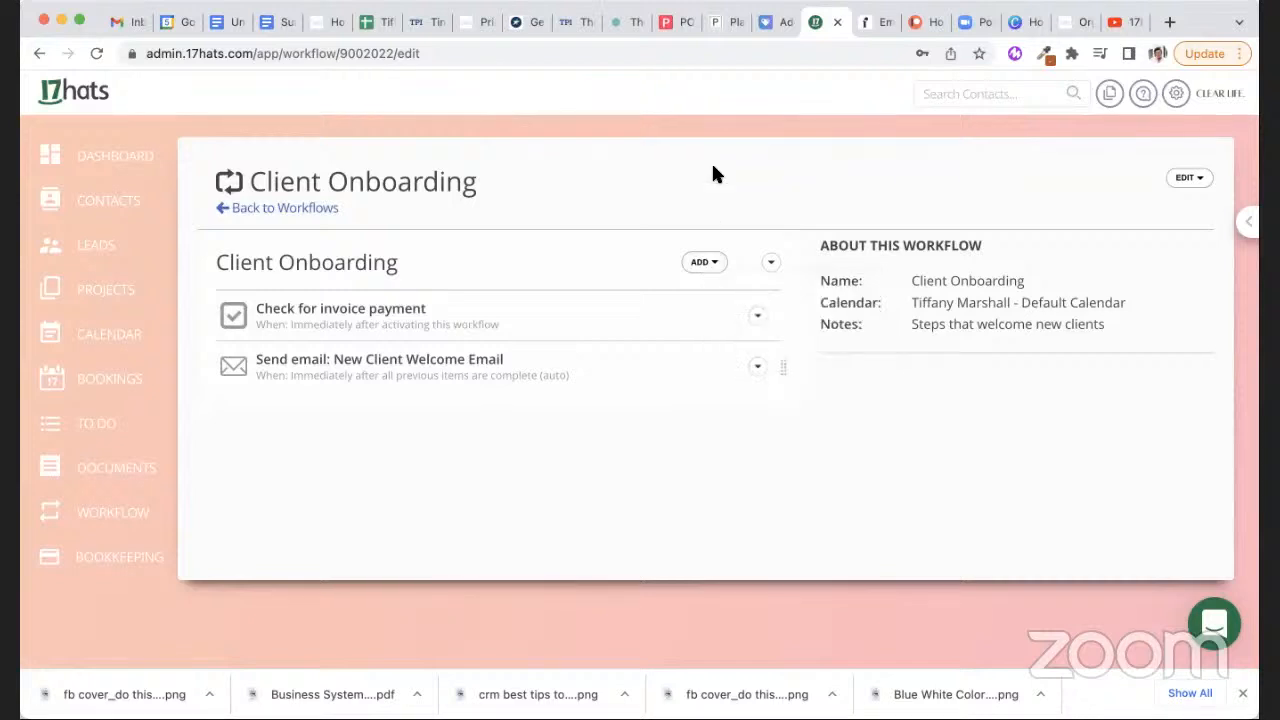